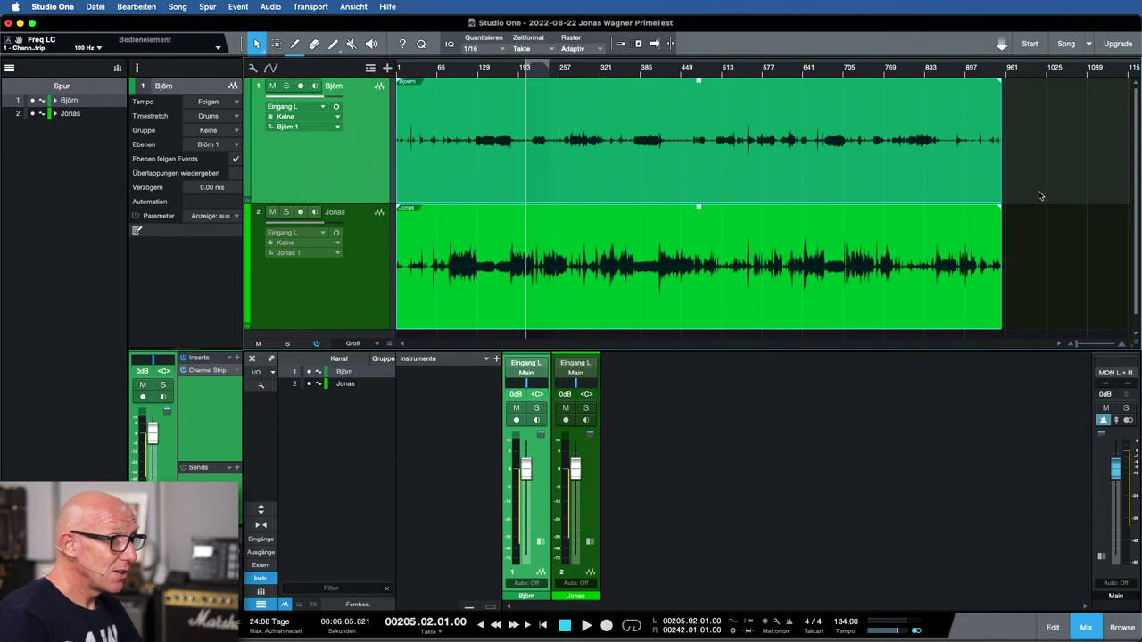
Normalize the audio events on both voice tracks and lower their event volume slightly.
{"action": "left_click_drag", "start_coordinate": [1041, 191], "coordinate": [939, 230]}
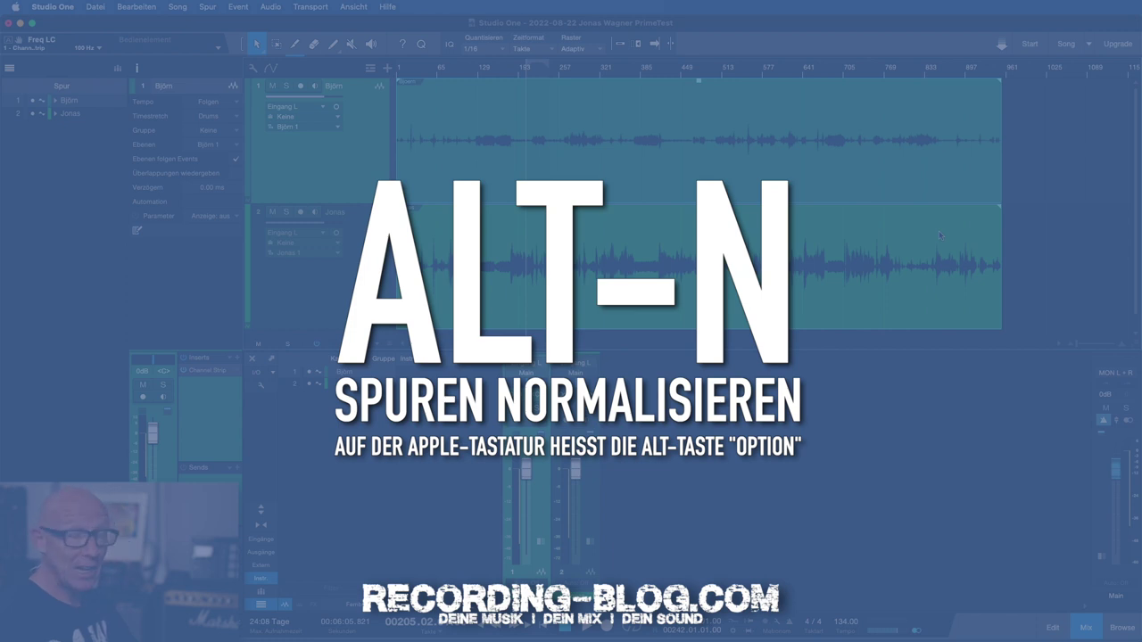
{"action": "key", "text": "alt+n"}
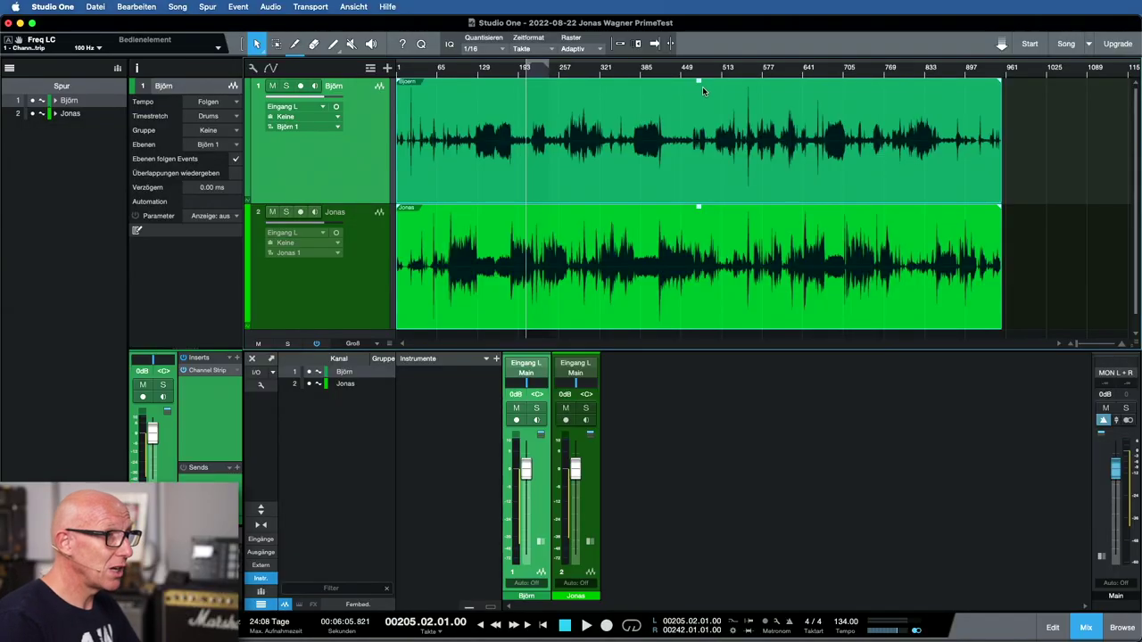
{"action": "left_click_drag", "start_coordinate": [700, 87], "coordinate": [701, 96]}
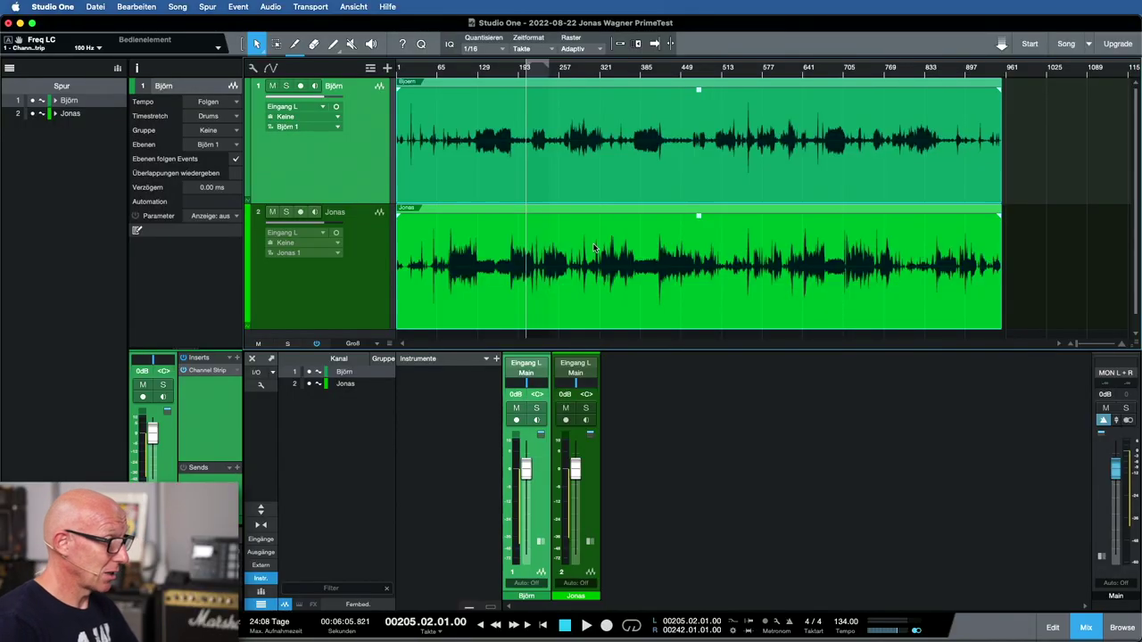
Expand both voice channels in the mixer and open the Channel Strip insert of the first voice track.
{"action": "left_click", "coordinate": [541, 543]}
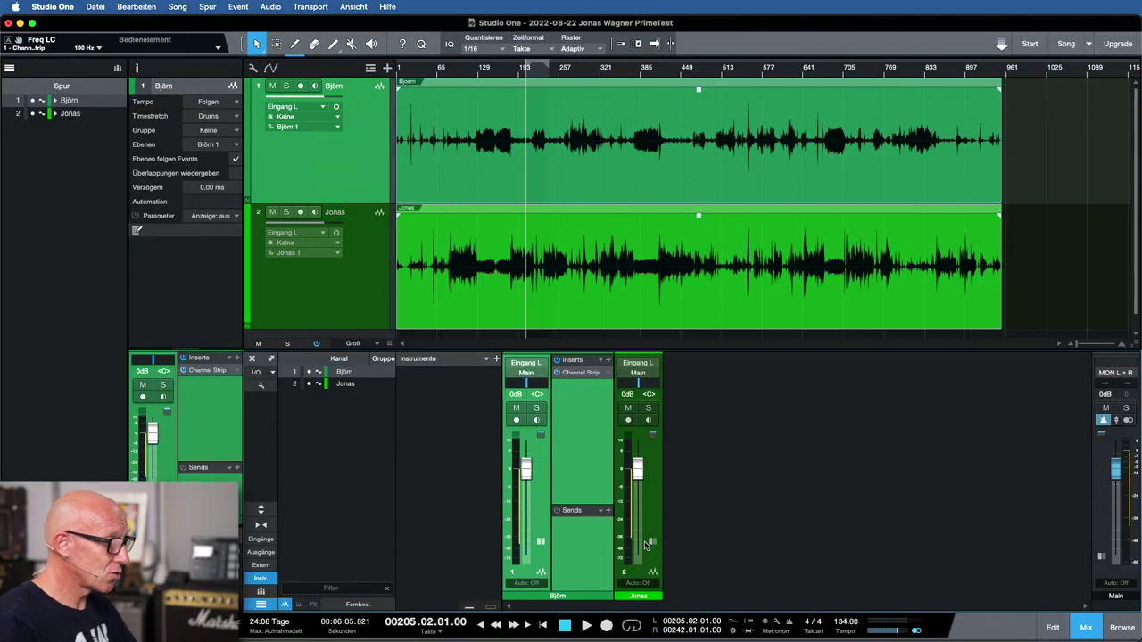
{"action": "left_click", "coordinate": [652, 542]}
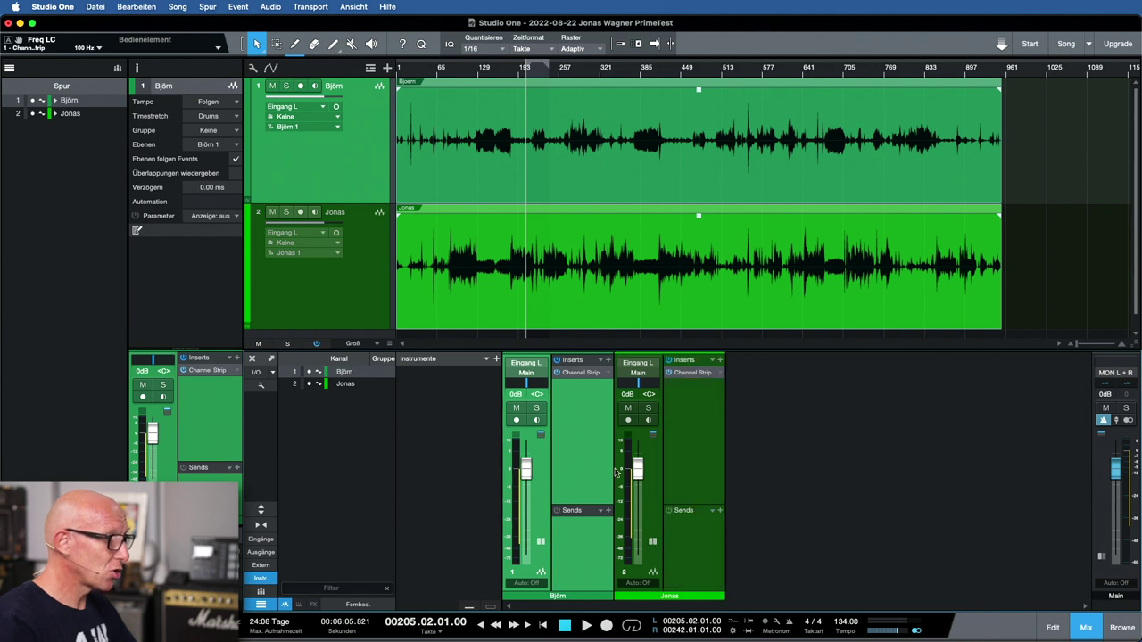
{"action": "left_click", "coordinate": [581, 373]}
{"action": "left_click", "coordinate": [576, 374]}
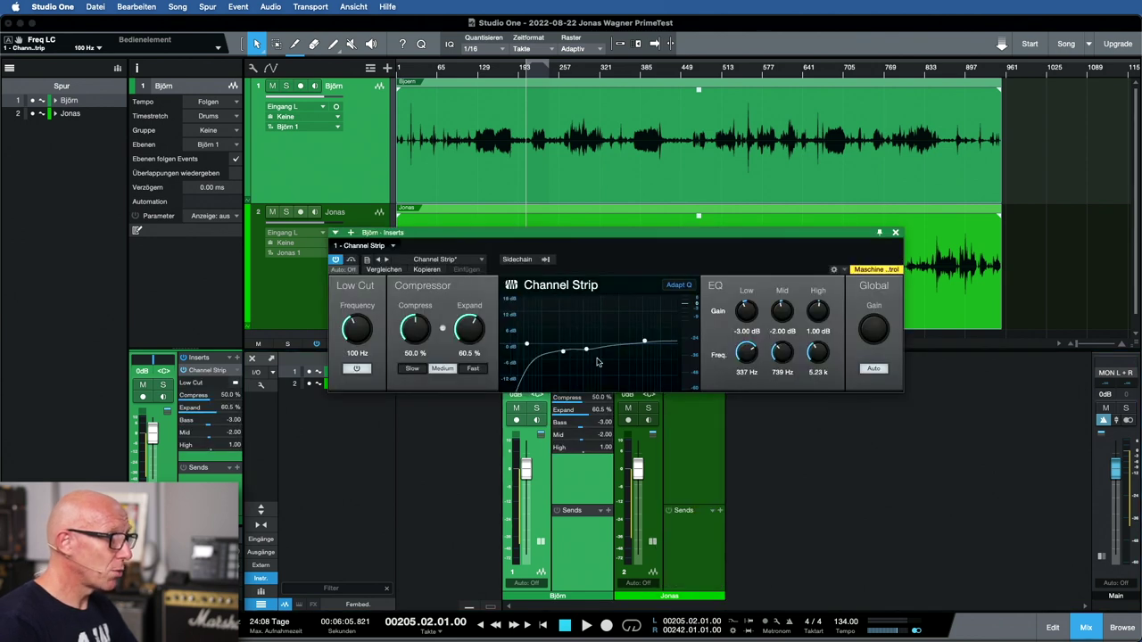
{"action": "left_click_drag", "start_coordinate": [661, 245], "coordinate": [746, 251]}
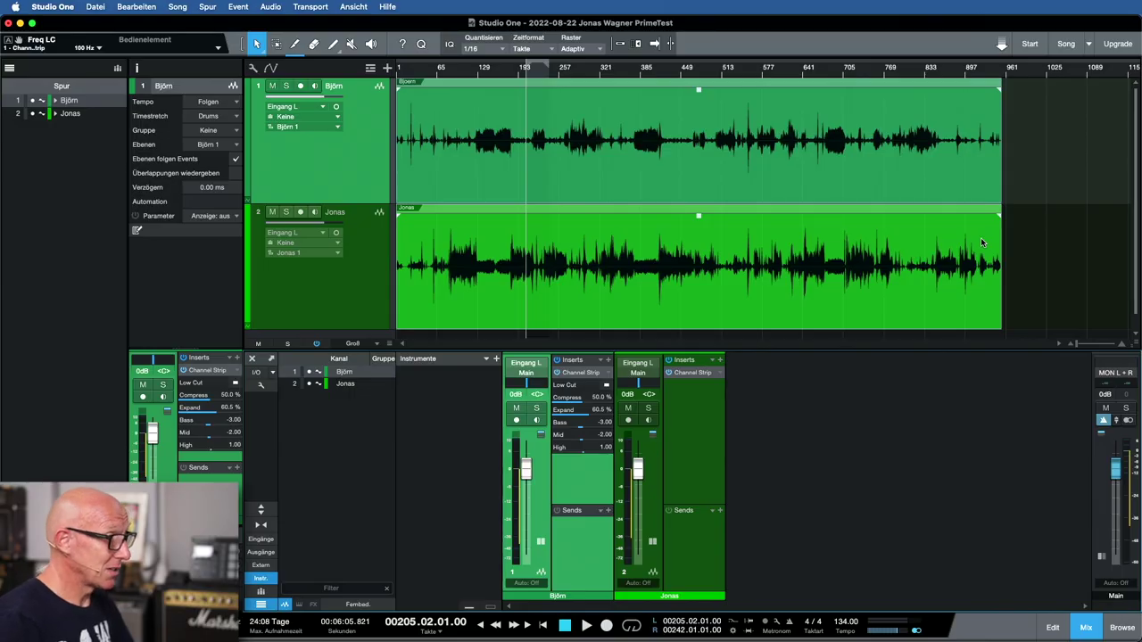
Group the two voice tracks under the name Beide Stimmen.
{"action": "left_click", "coordinate": [360, 260]}
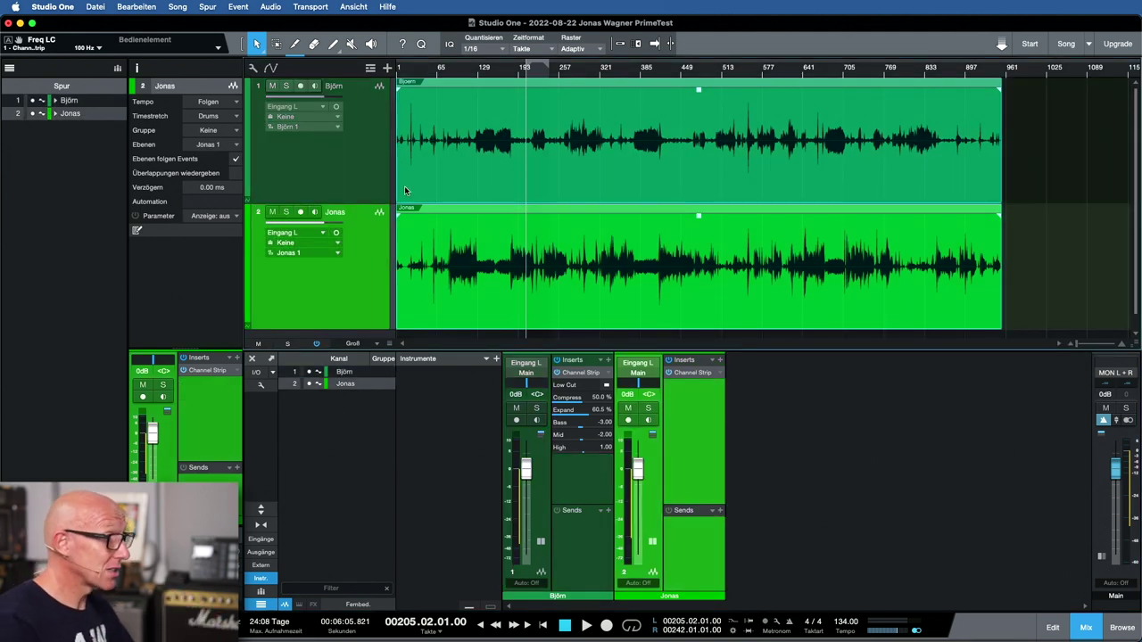
{"action": "left_click", "coordinate": [356, 165]}
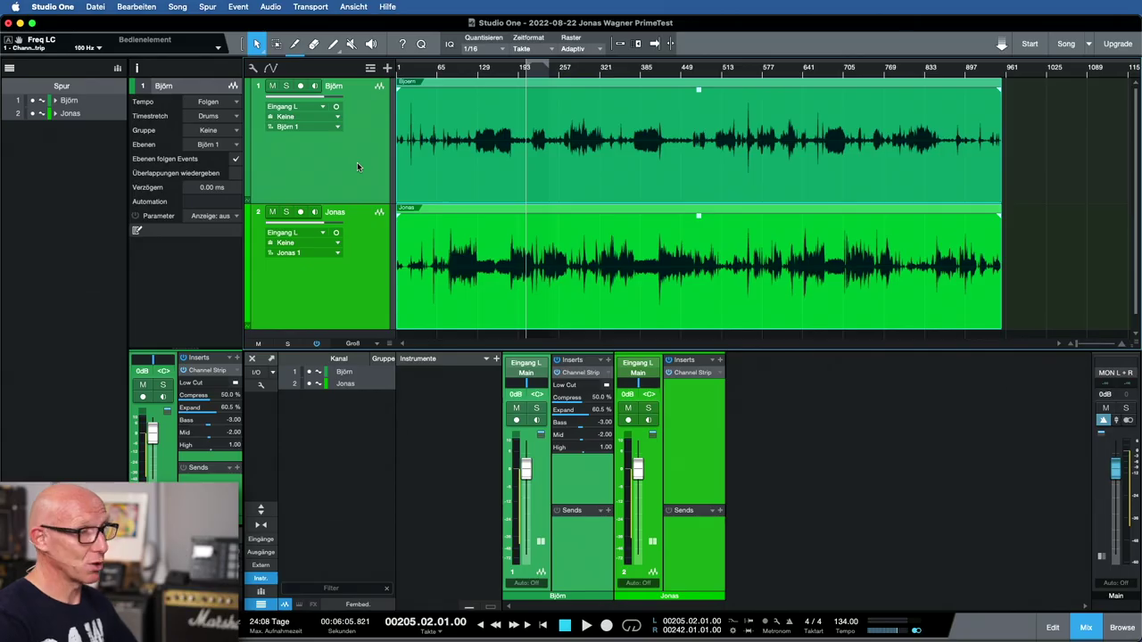
{"action": "left_click", "coordinate": [365, 214]}
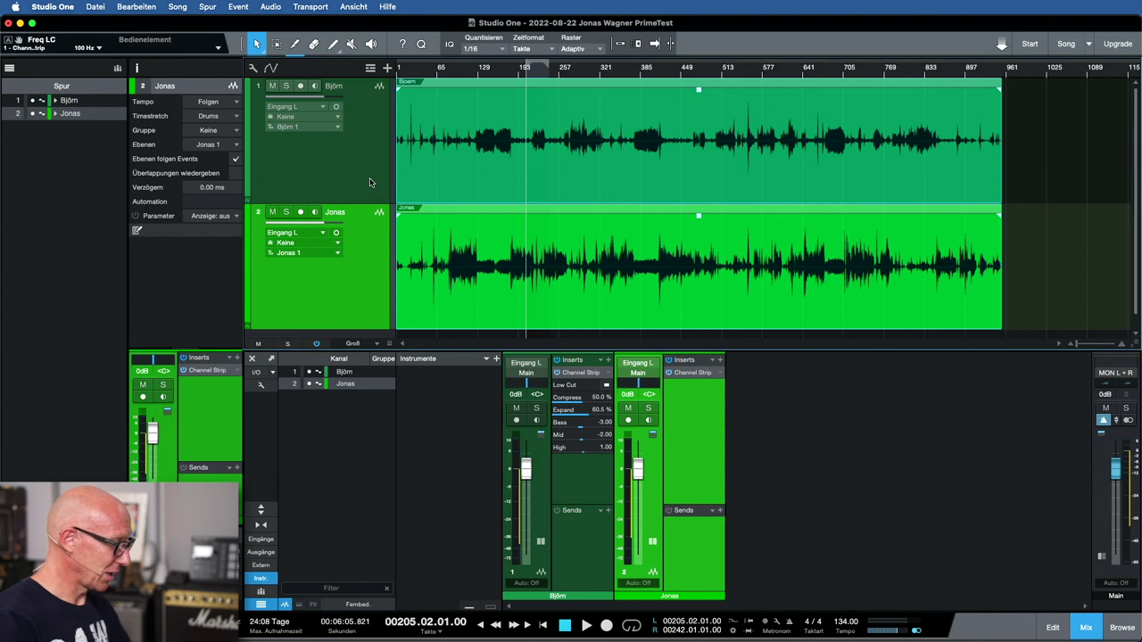
{"action": "left_click", "coordinate": [371, 176]}
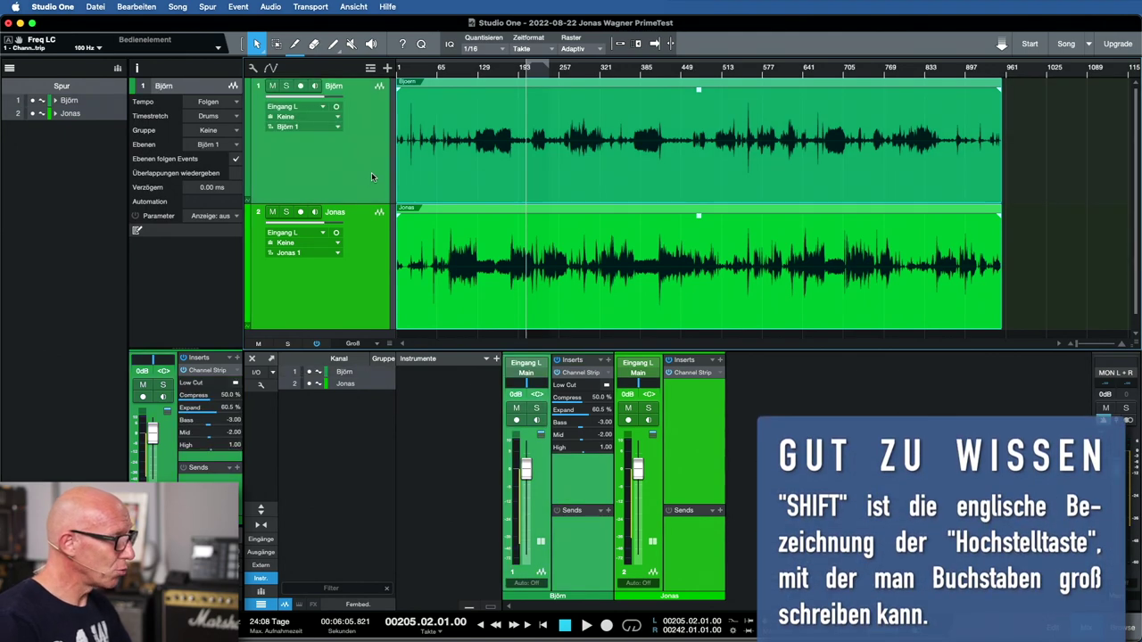
{"action": "right_click", "coordinate": [373, 175]}
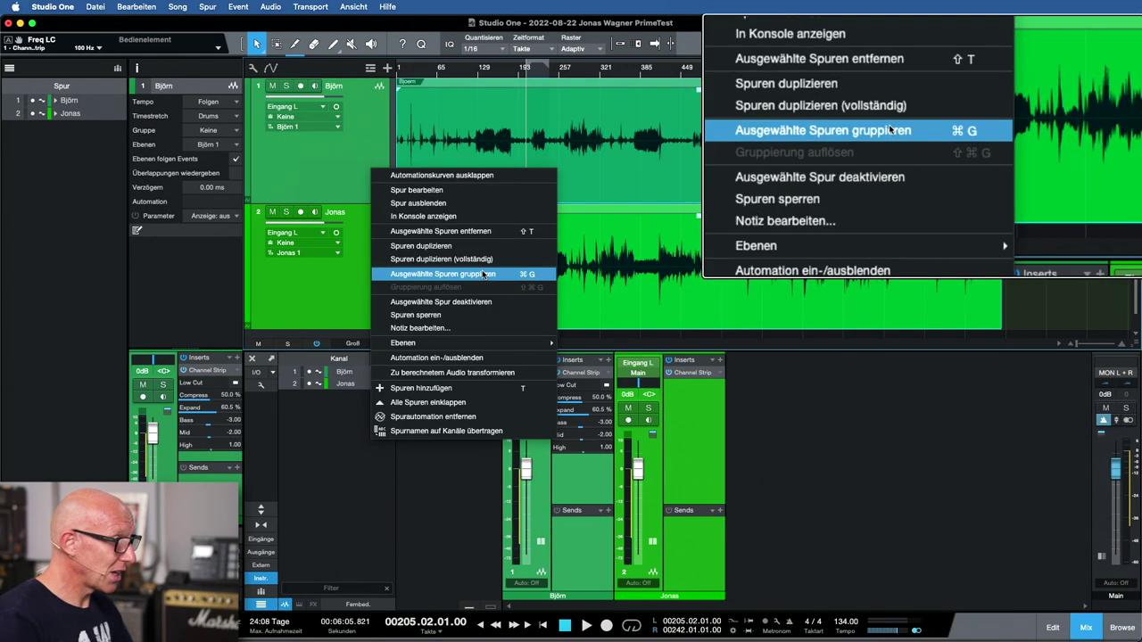
{"action": "left_click", "coordinate": [438, 278]}
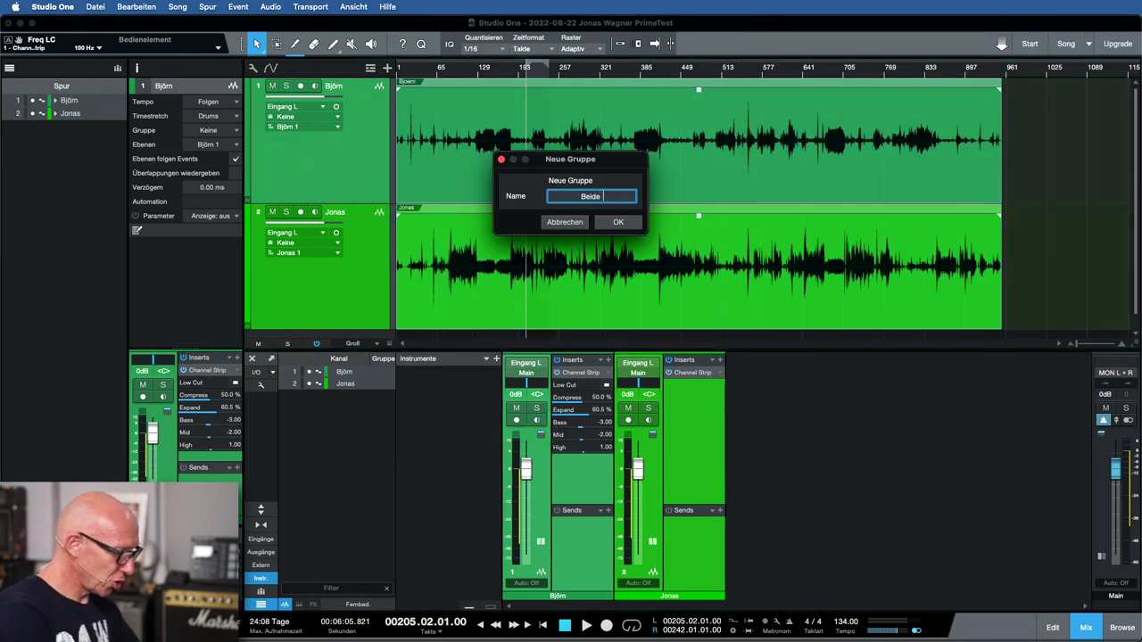
{"action": "key", "text": "Return"}
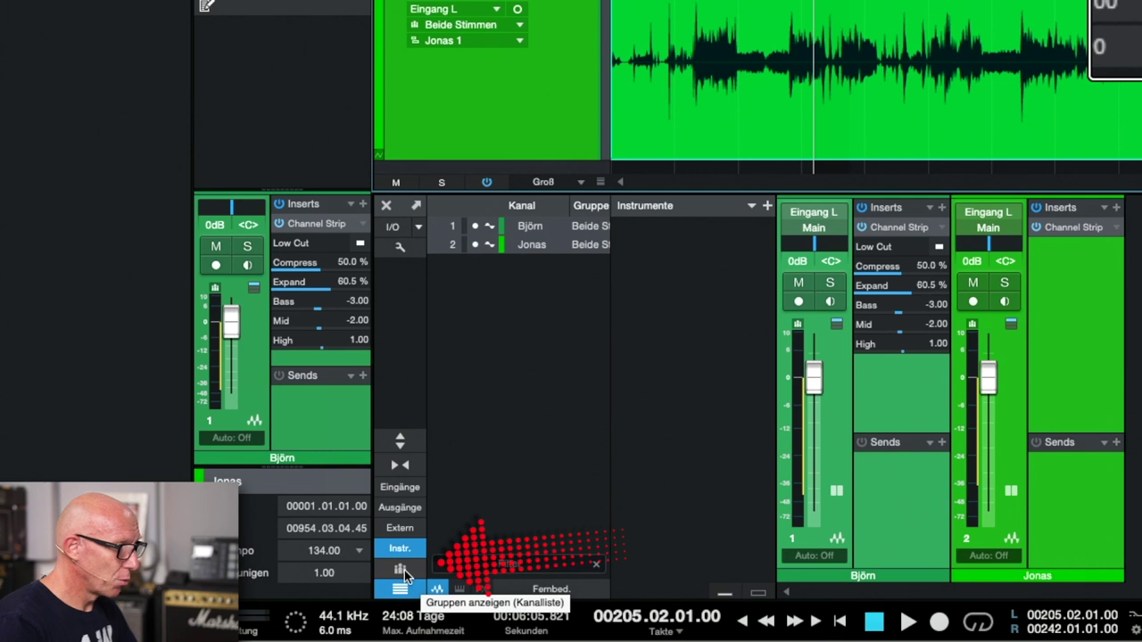
Show the group list and limit the Beide Stimmen group to Bearbeitung, turning off all its other linked attributes.
{"action": "left_click", "coordinate": [400, 570]}
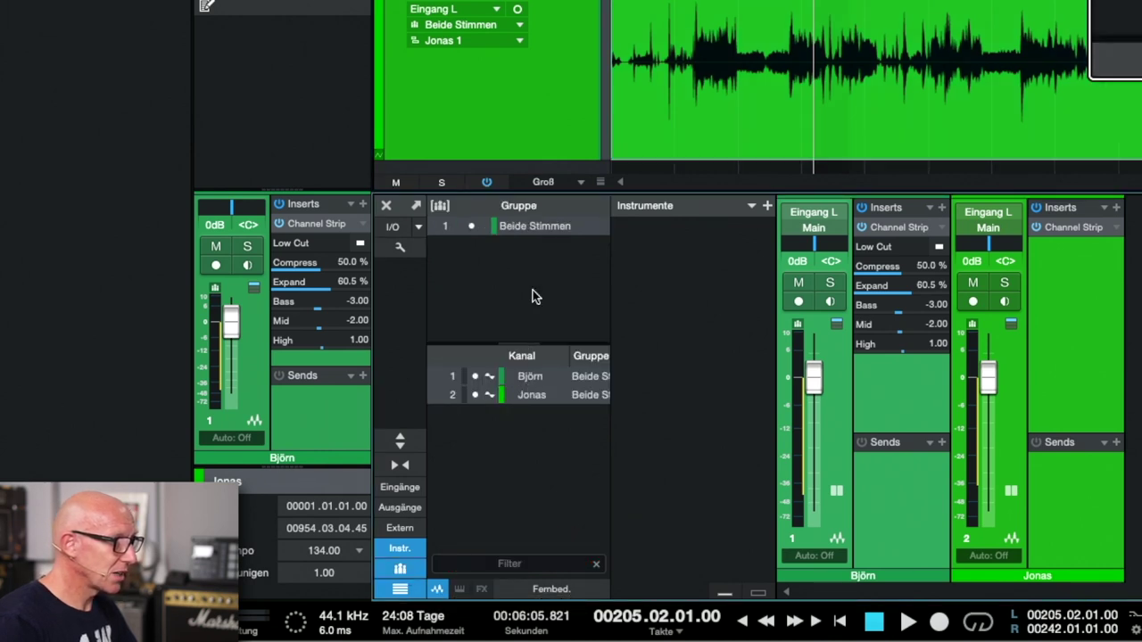
{"action": "right_click", "coordinate": [509, 227]}
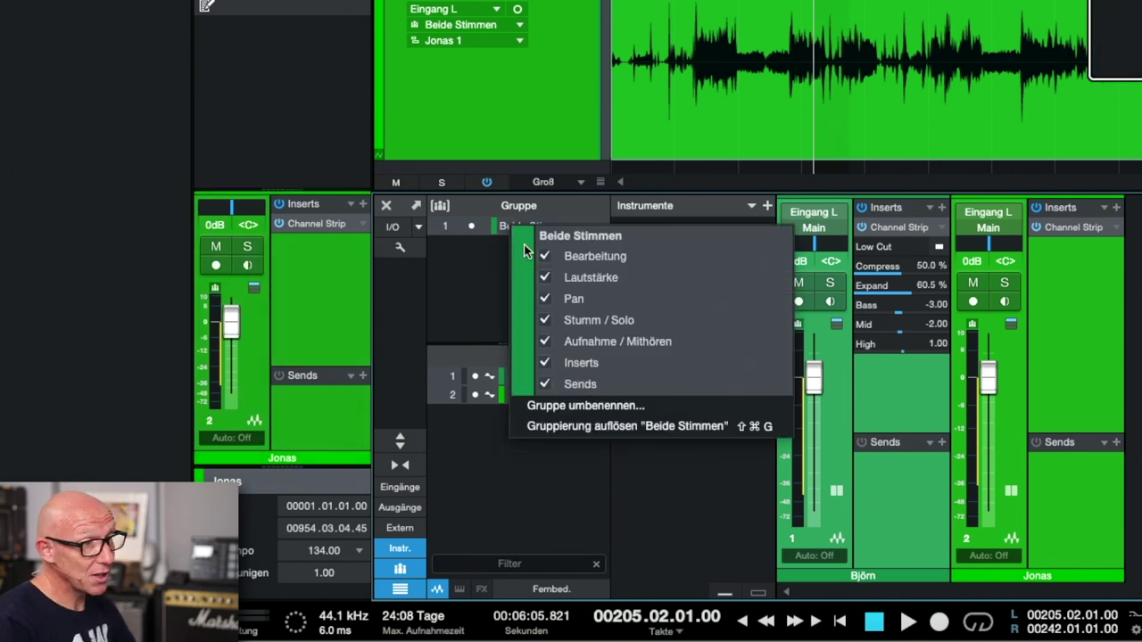
{"action": "left_click", "coordinate": [546, 278]}
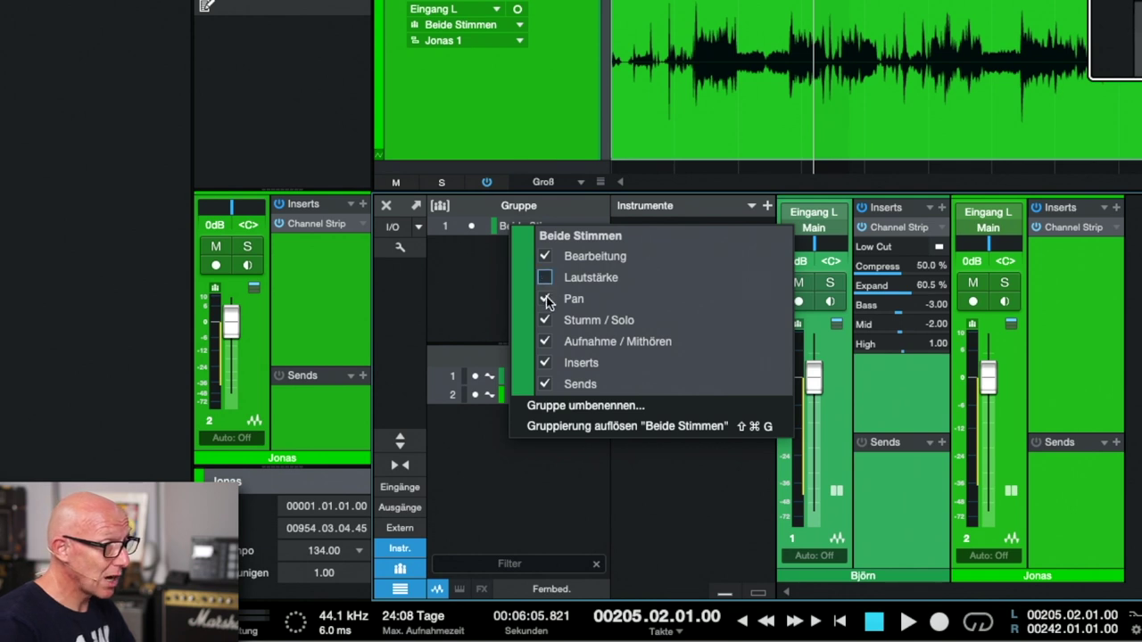
{"action": "left_click", "coordinate": [547, 320]}
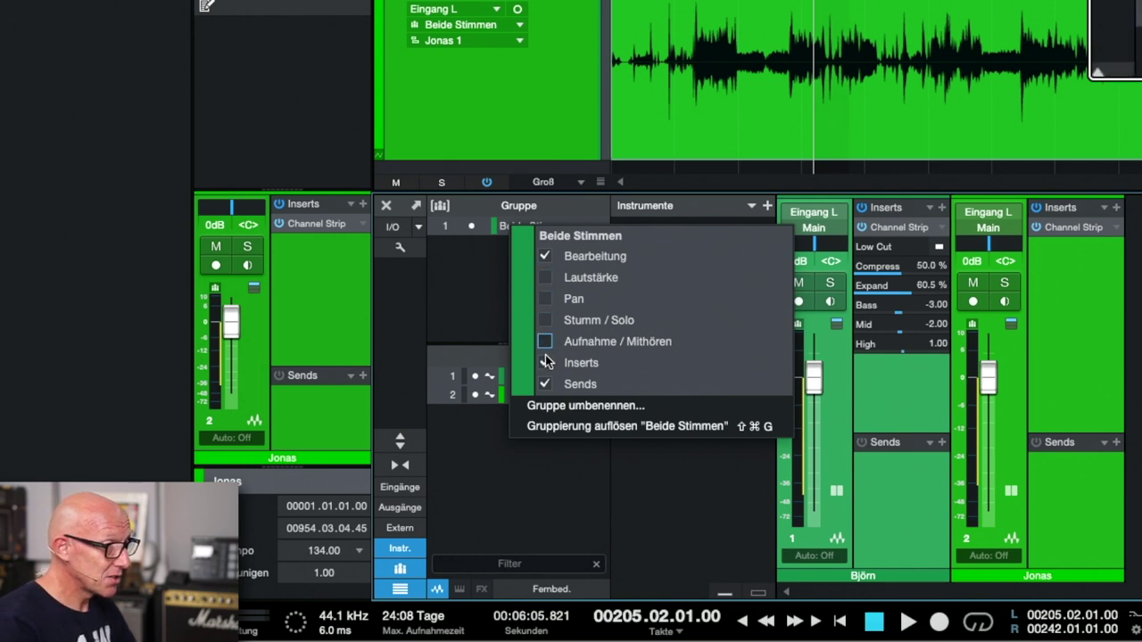
{"action": "left_click", "coordinate": [546, 385]}
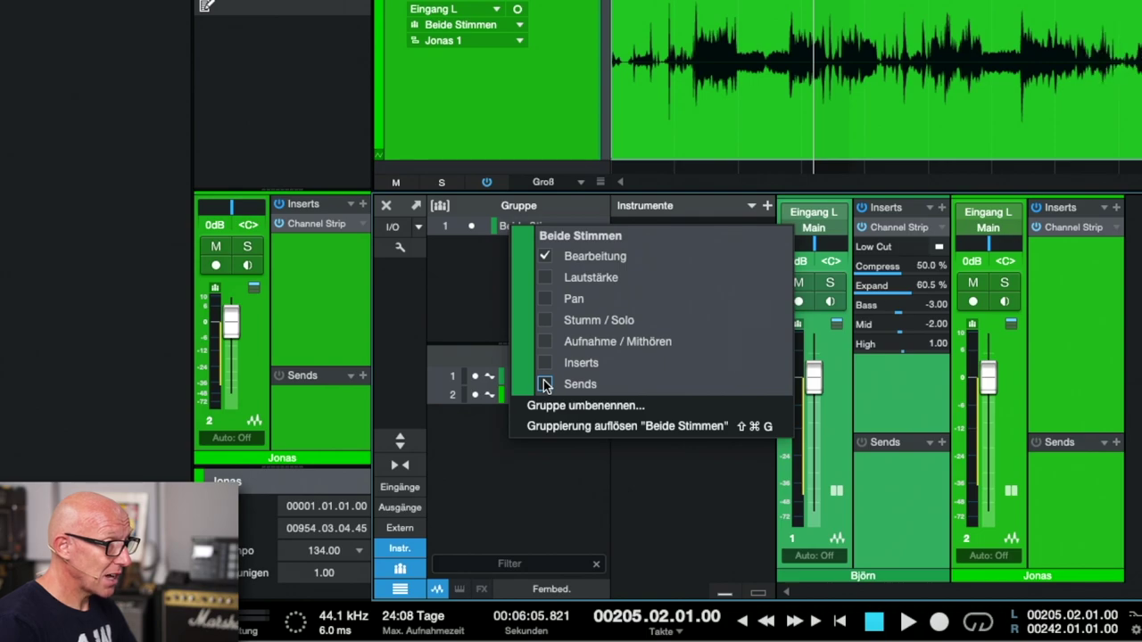
{"action": "key", "text": "Escape"}
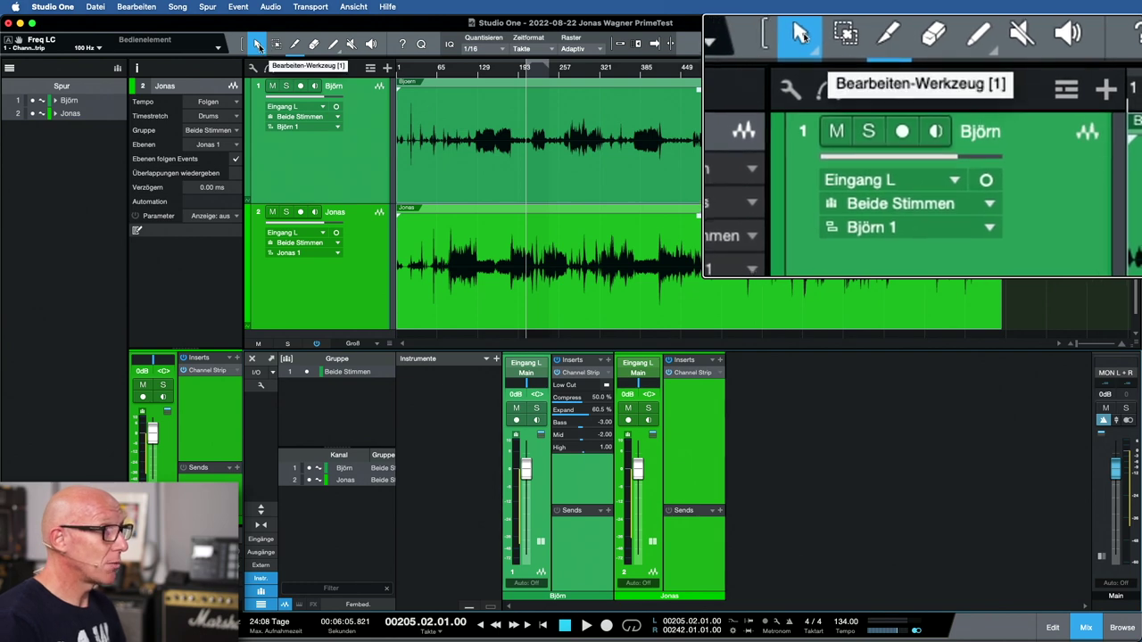
Assign the Schneiden-Werkzeug as the alternative tool of the Bearbeiten-Werkzeug.
{"action": "left_click", "coordinate": [264, 53]}
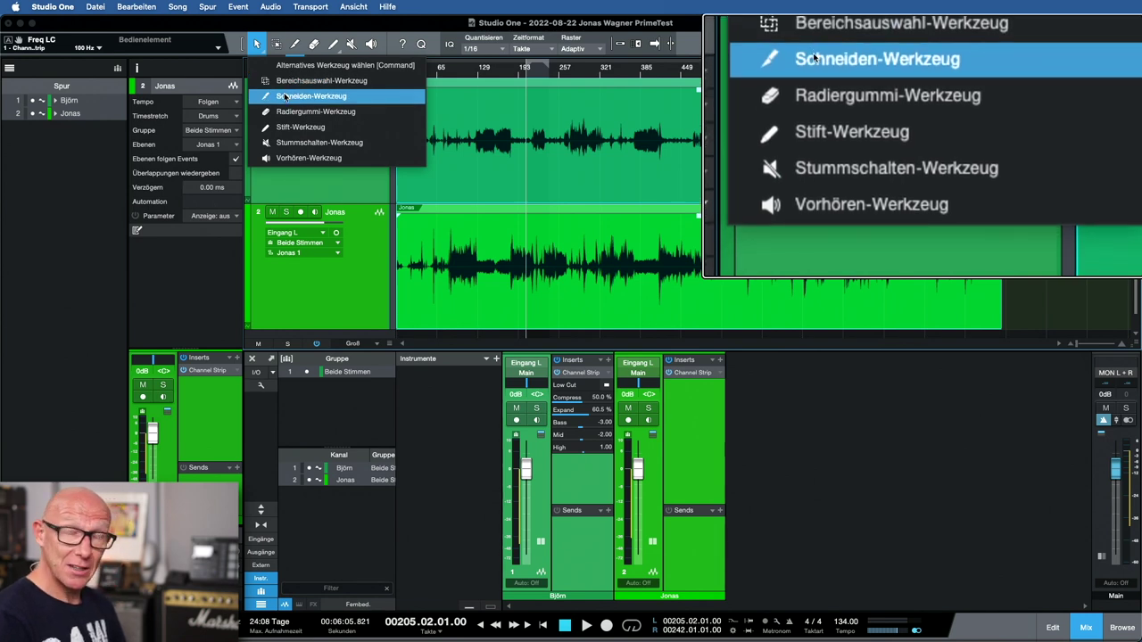
{"action": "left_click", "coordinate": [283, 96]}
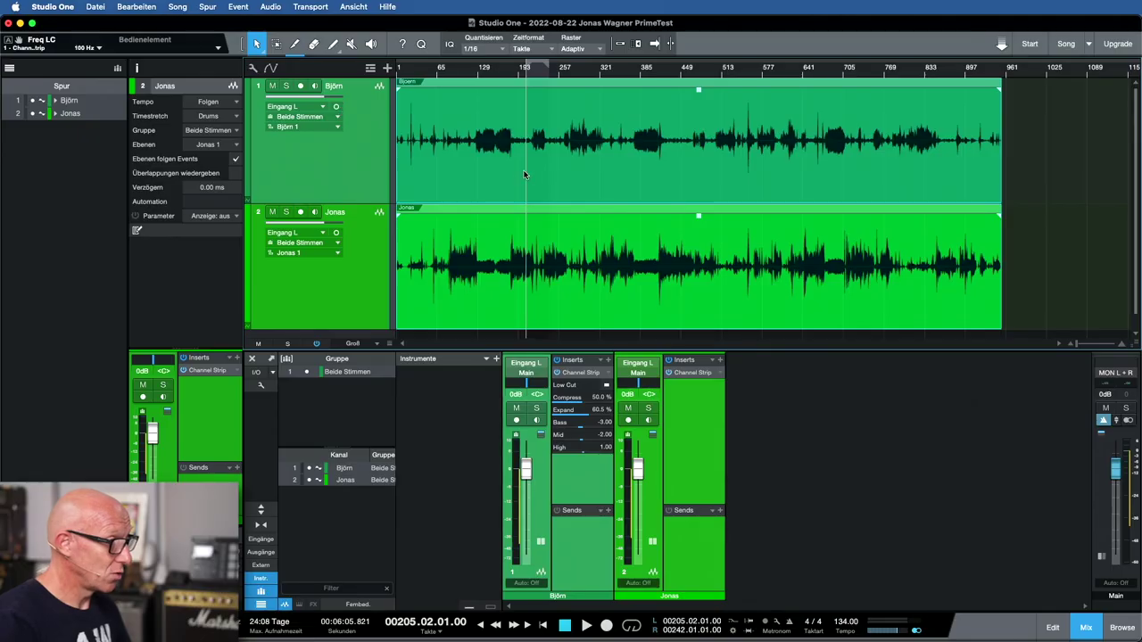
Play back the passage from bar 205 and again from about bar 208 to locate the speech section to cut.
{"action": "scroll", "coordinate": [536, 176], "scroll_direction": "up", "scroll_amount": 5}
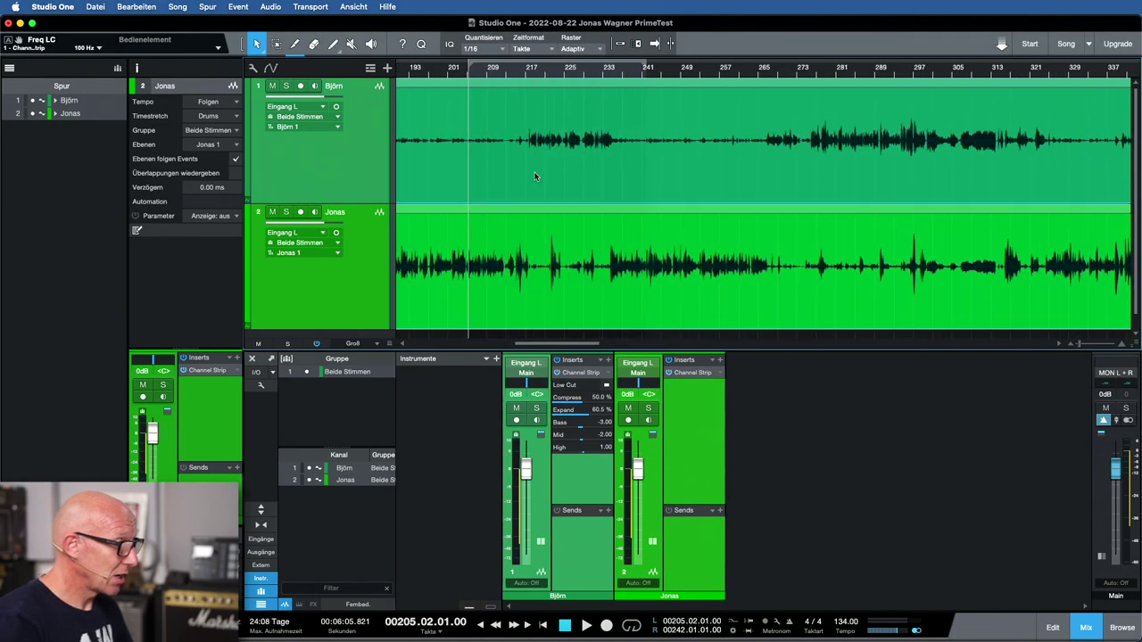
{"action": "scroll", "coordinate": [540, 163], "scroll_direction": "left", "scroll_amount": 2}
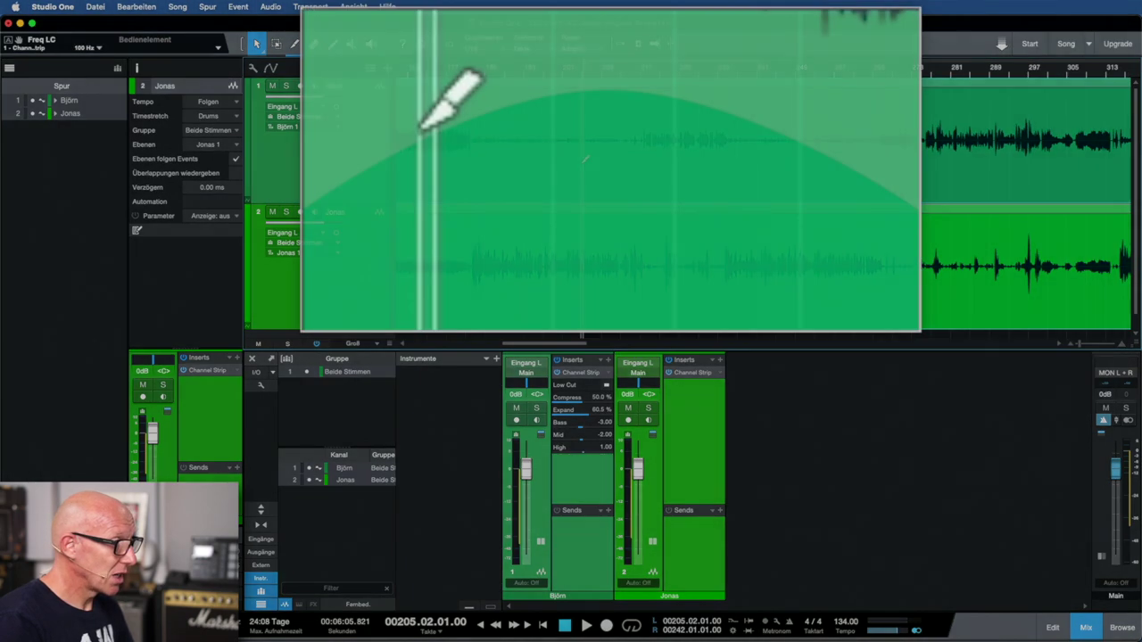
{"action": "scroll", "coordinate": [636, 179], "scroll_direction": "up", "scroll_amount": 3}
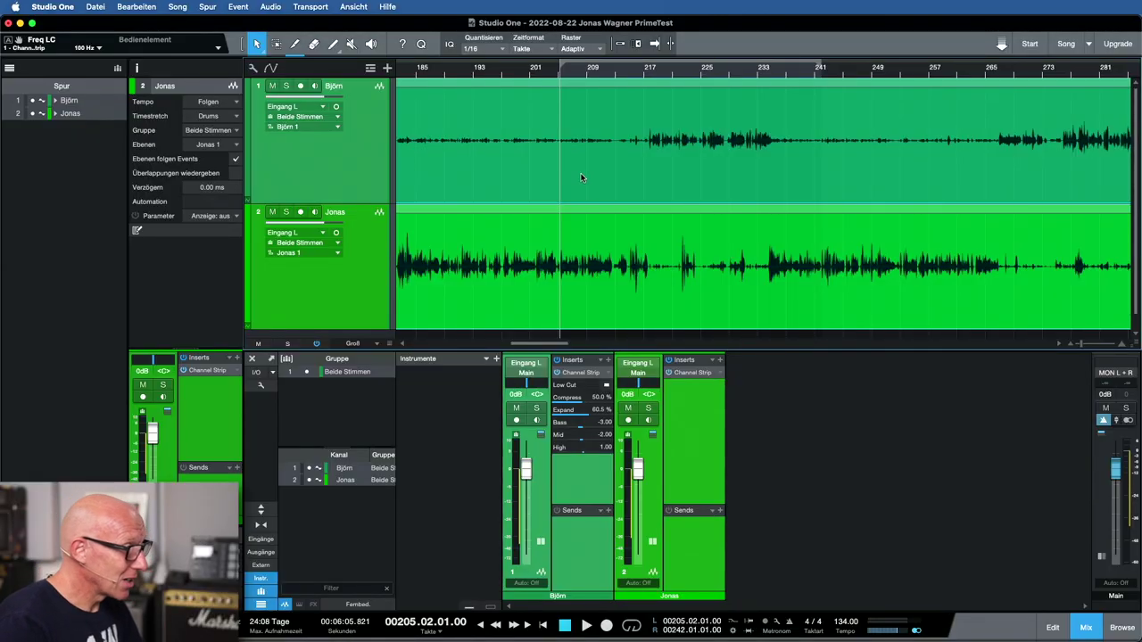
{"action": "key", "text": "space"}
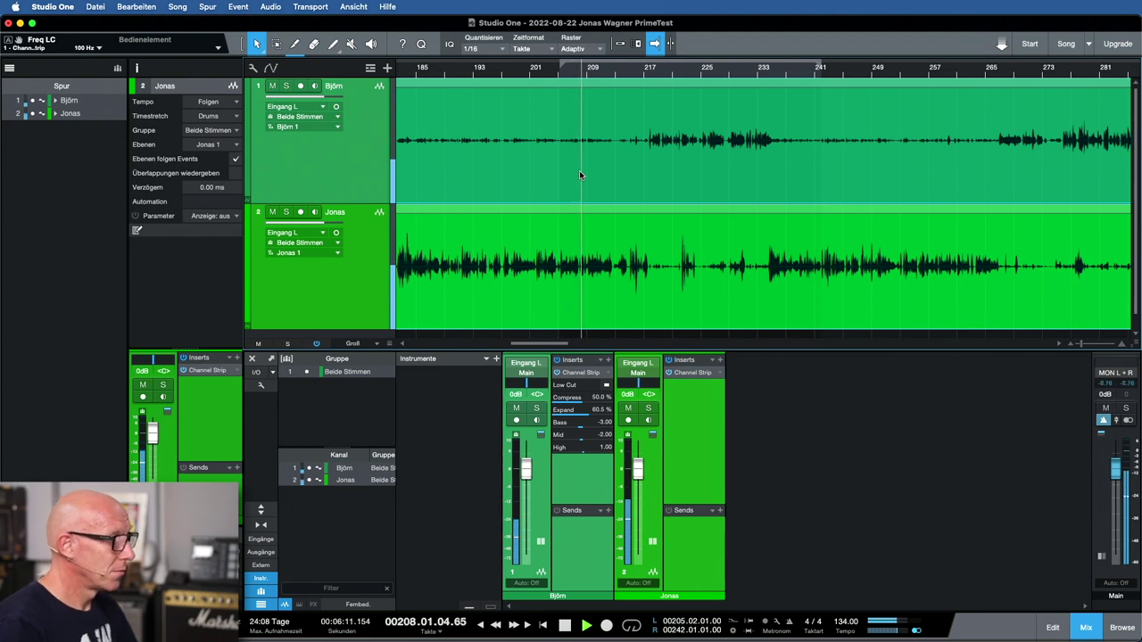
{"action": "scroll", "coordinate": [580, 170], "scroll_direction": "up", "scroll_amount": 5}
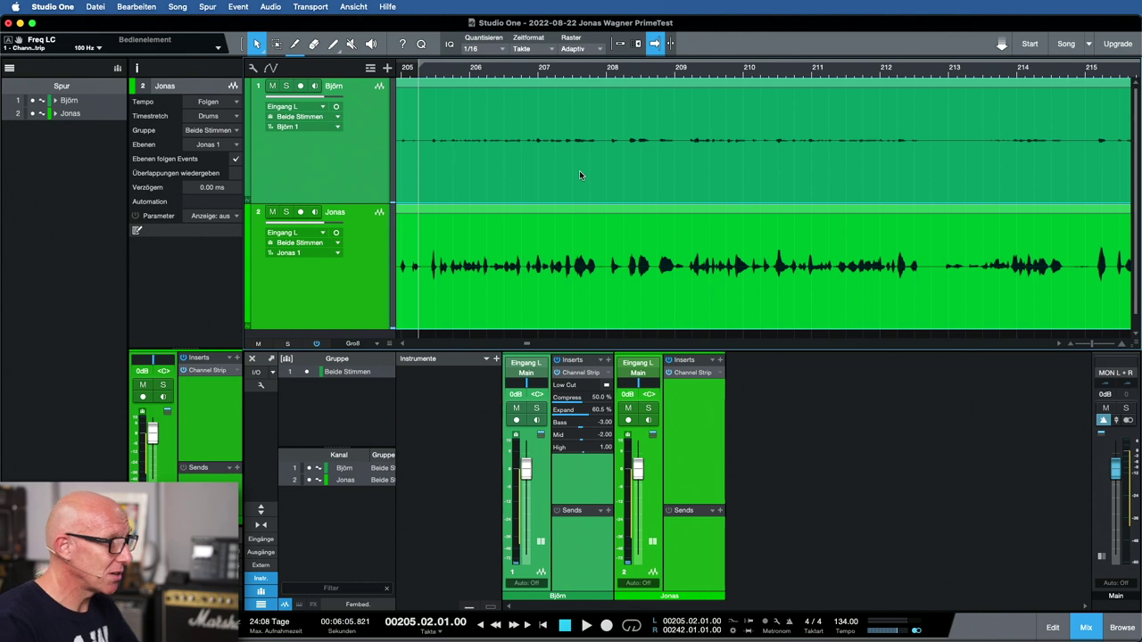
{"action": "left_click", "coordinate": [623, 71]}
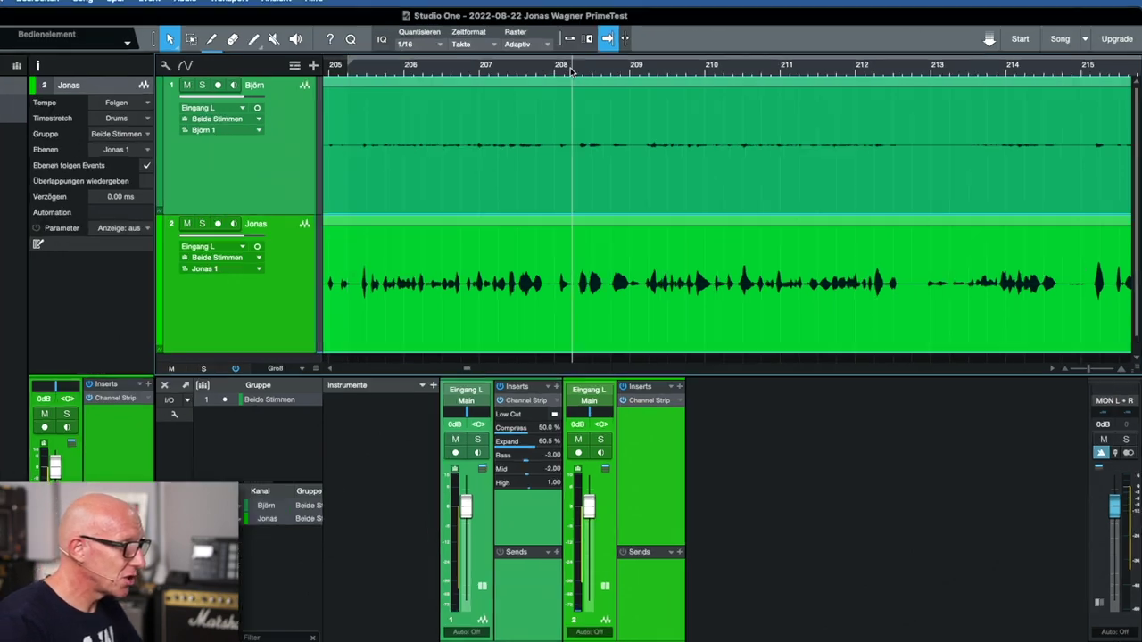
{"action": "key", "text": "space"}
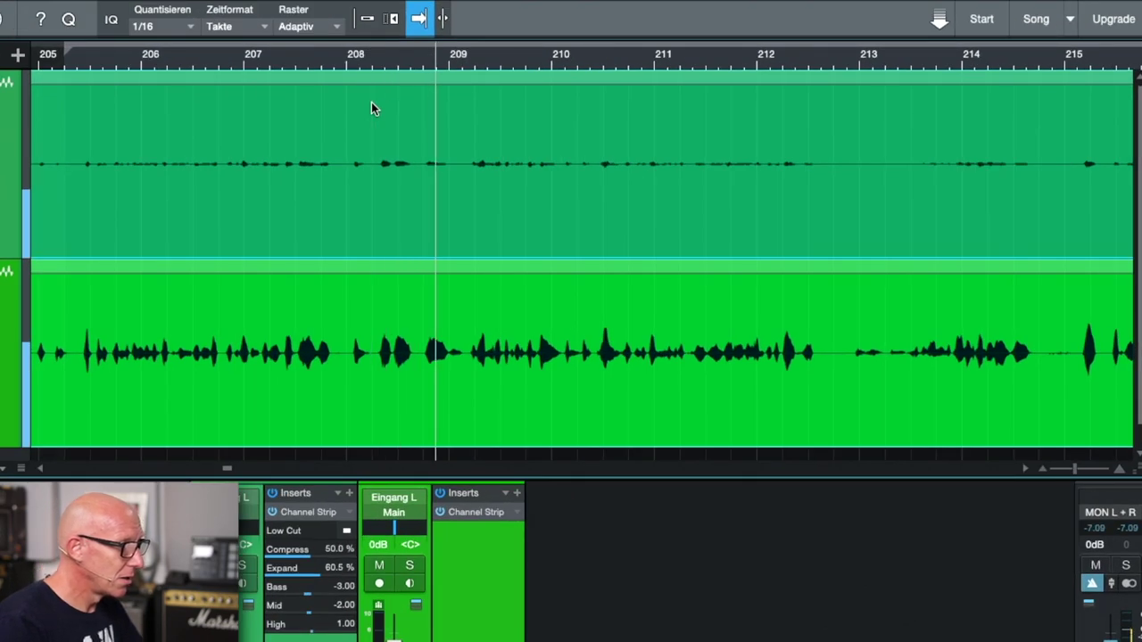
{"action": "key", "text": "space"}
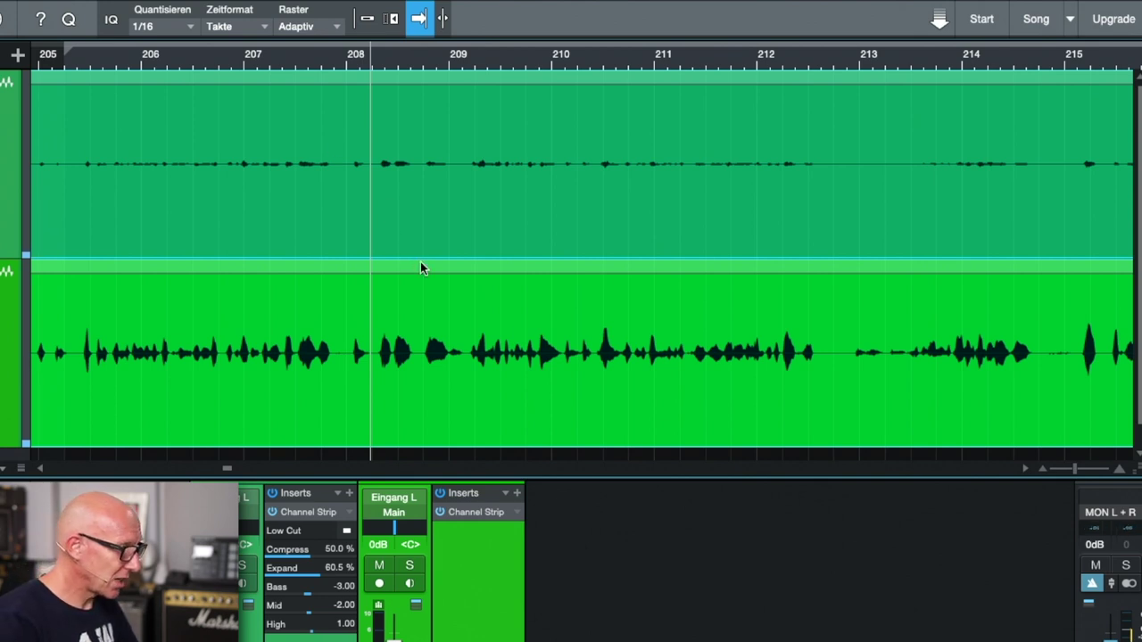
Cut the short section within bar 208 out of both voice tracks and move the following events earlier to close the gap.
{"action": "left_click", "coordinate": [378, 358]}
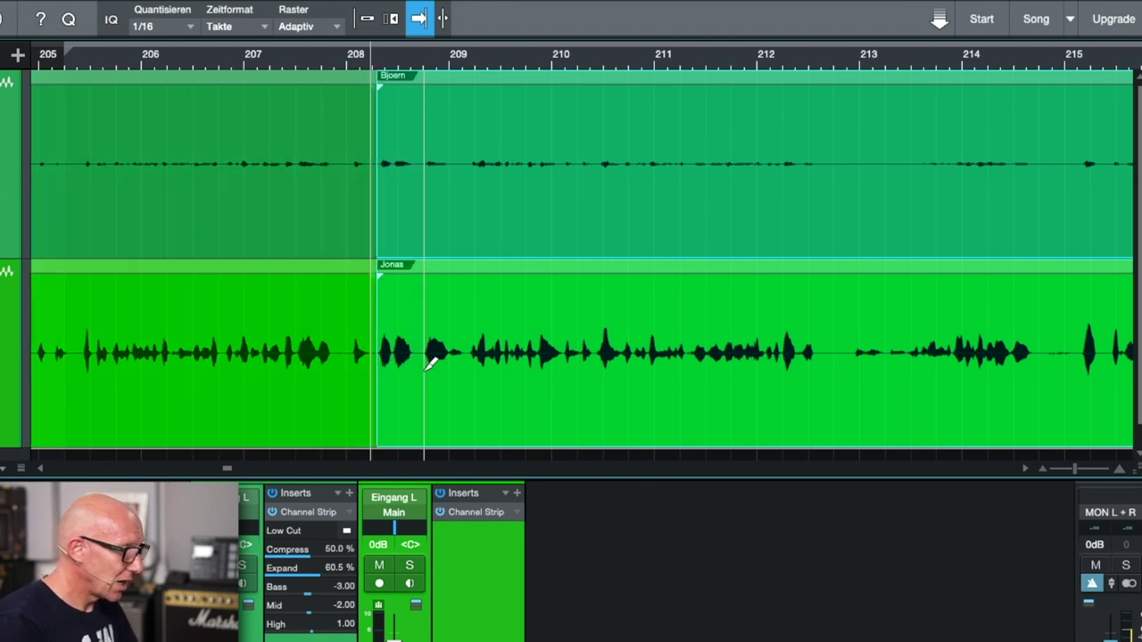
{"action": "left_click", "coordinate": [425, 360]}
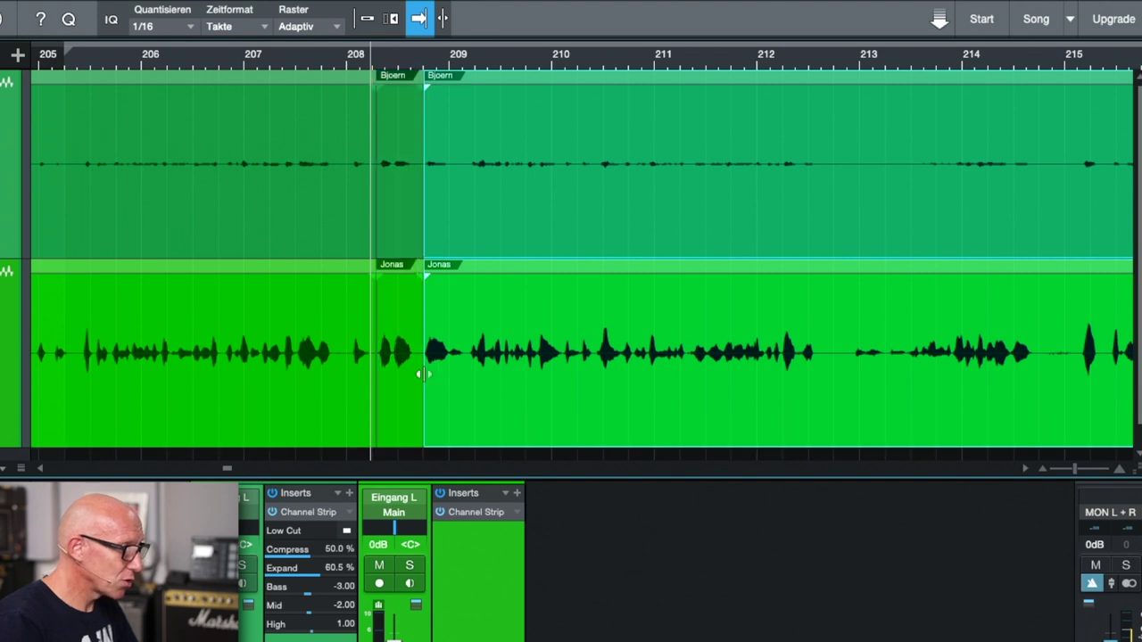
{"action": "left_click", "coordinate": [403, 373]}
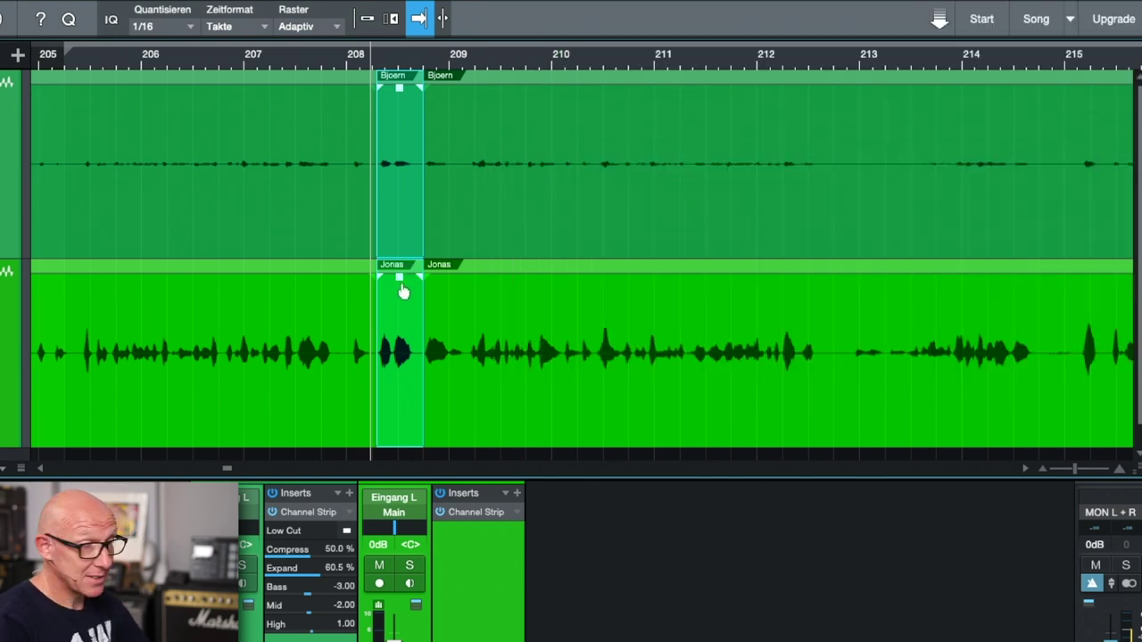
{"action": "key", "text": "Delete"}
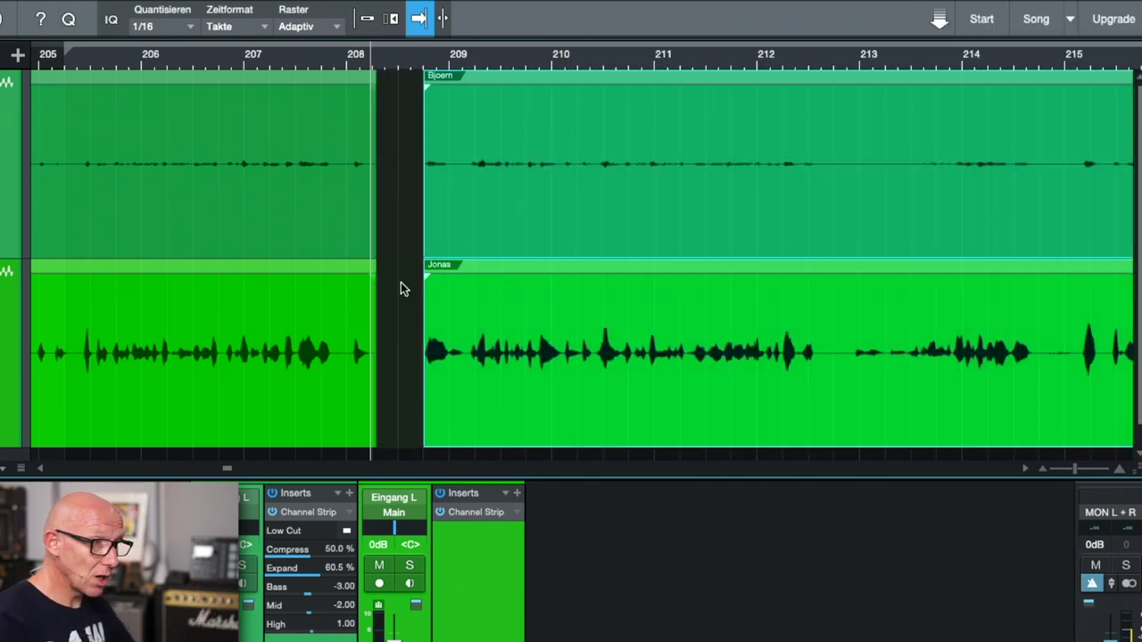
{"action": "left_click_drag", "start_coordinate": [472, 340], "coordinate": [426, 340]}
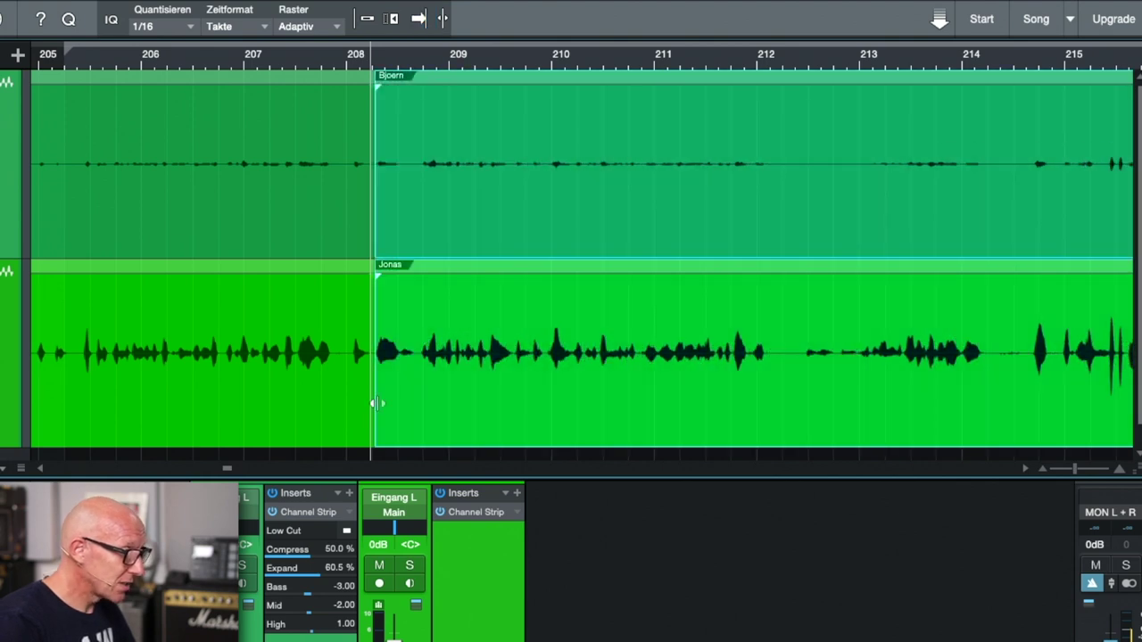
Crossfade the event boundary in bar 208 on both voice tracks and play back the transition from bars 207 and 206.
{"action": "left_click_drag", "start_coordinate": [335, 446], "coordinate": [434, 249]}
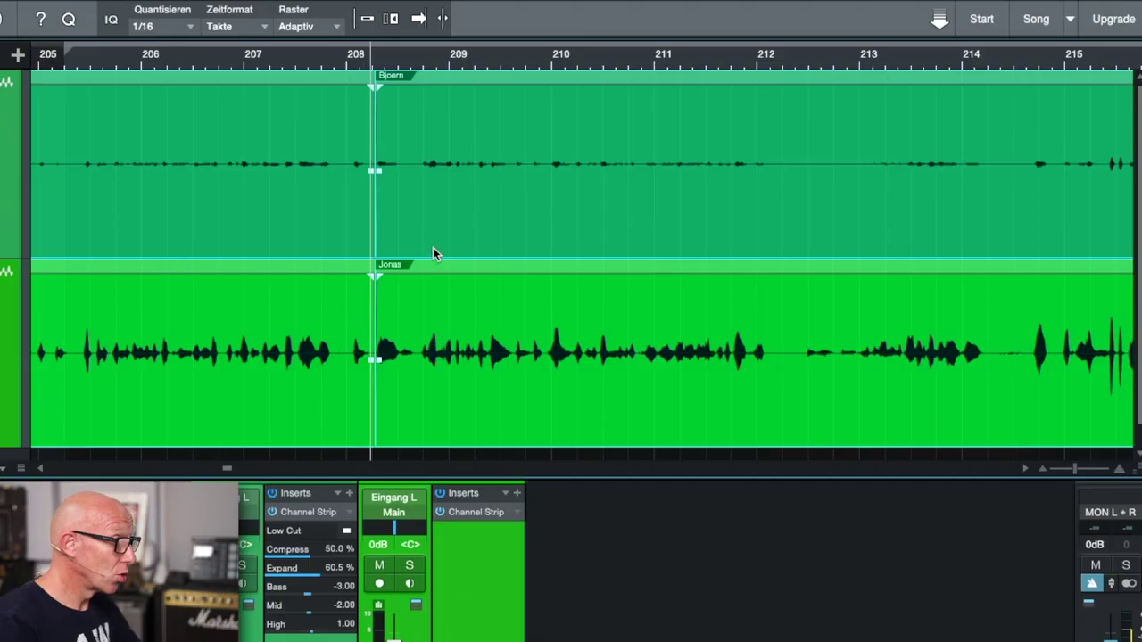
{"action": "key", "text": "ctrl+x"}
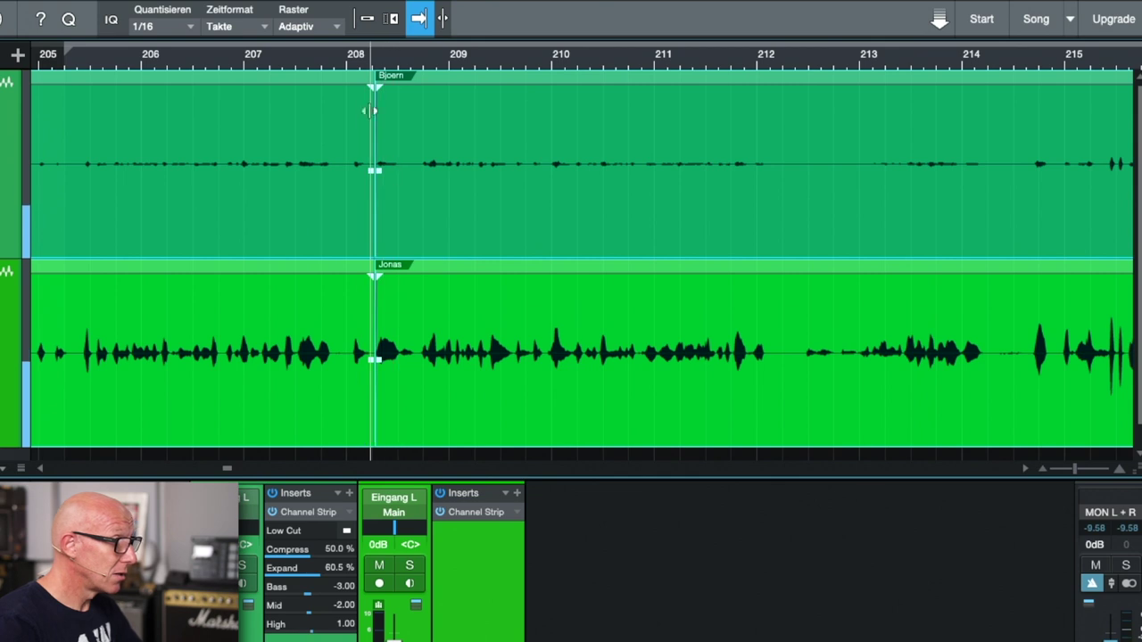
{"action": "left_click", "coordinate": [281, 62]}
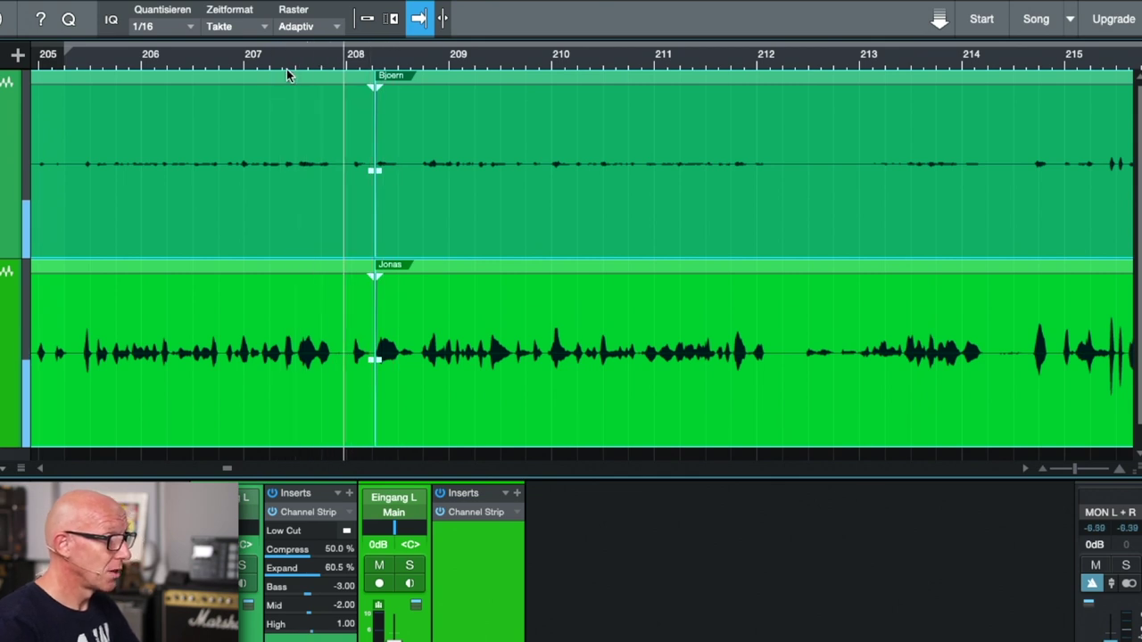
{"action": "left_click", "coordinate": [207, 60]}
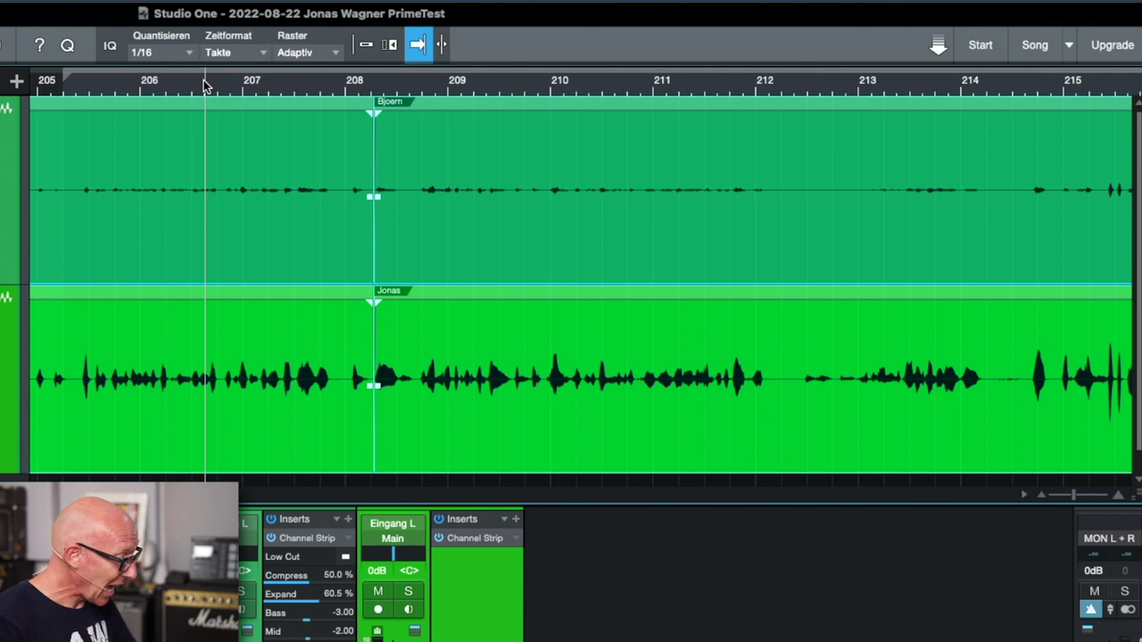
Undo the crossfade, the shifting of the following events and the cuts in bar 208 on both voice tracks.
{"action": "key", "text": "ctrl+z"}
{"action": "key", "text": "ctrl+z"}
{"action": "key", "text": "ctrl+z"}
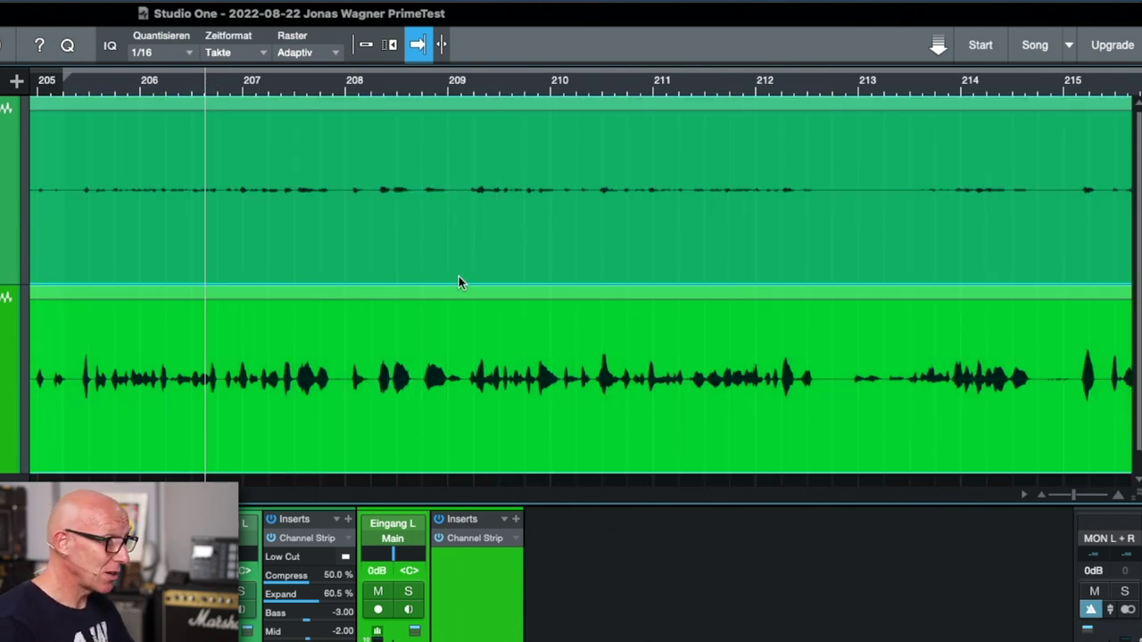
Split both voice tracks around the short speech section in bar 208 and delete it with ripple editing turned on.
{"action": "left_click", "coordinate": [380, 403]}
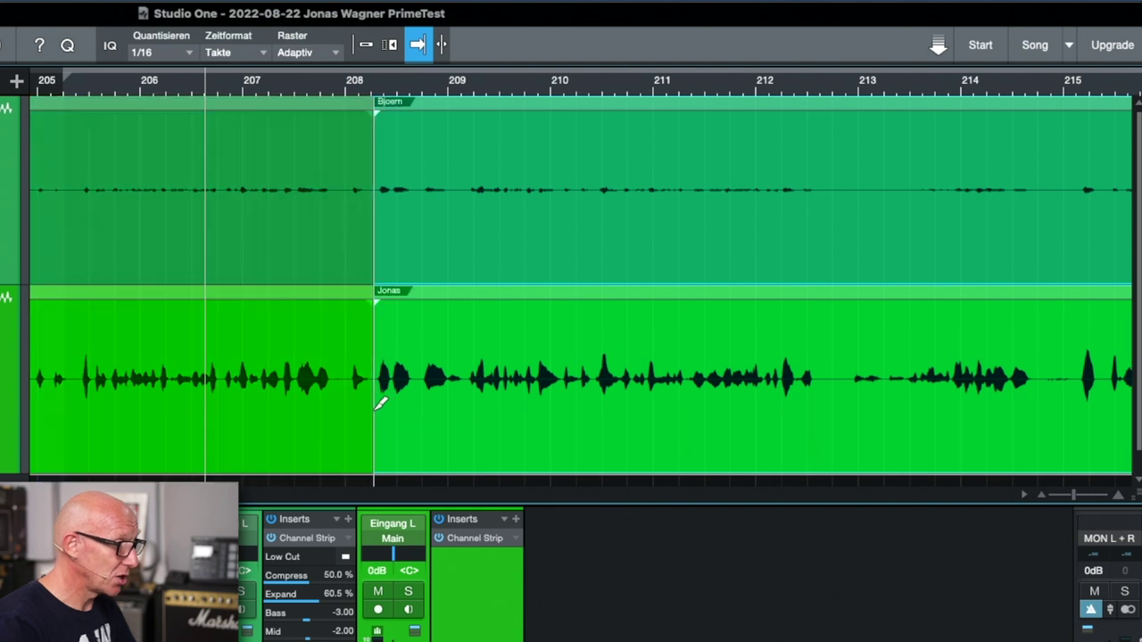
{"action": "left_click", "coordinate": [425, 408]}
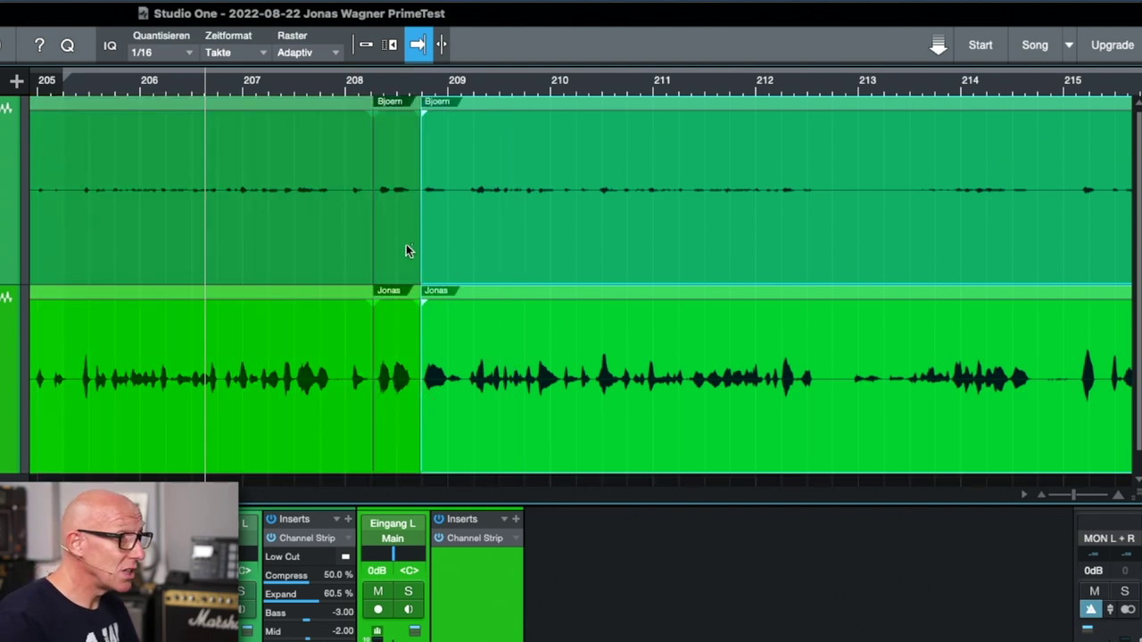
{"action": "left_click", "coordinate": [395, 46]}
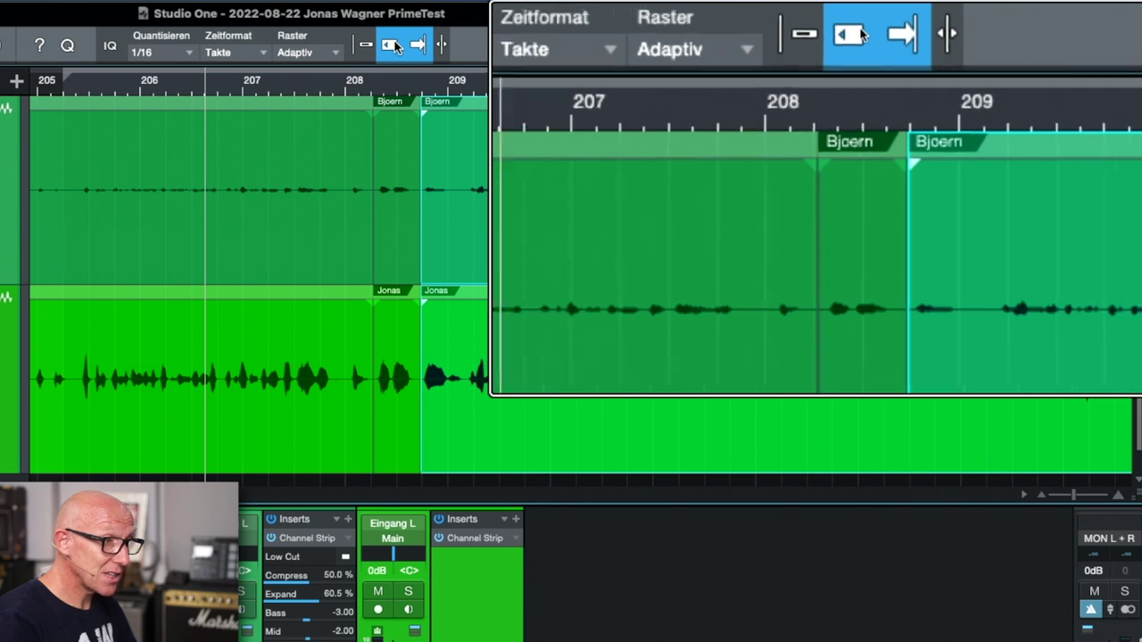
{"action": "left_click", "coordinate": [398, 250]}
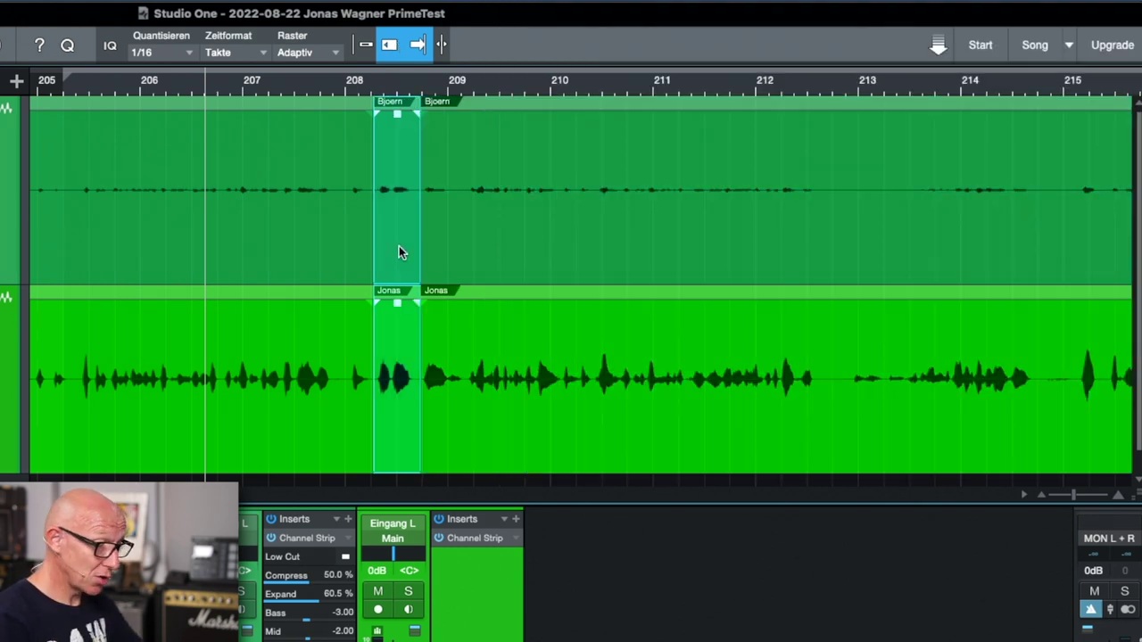
{"action": "key", "text": "Delete"}
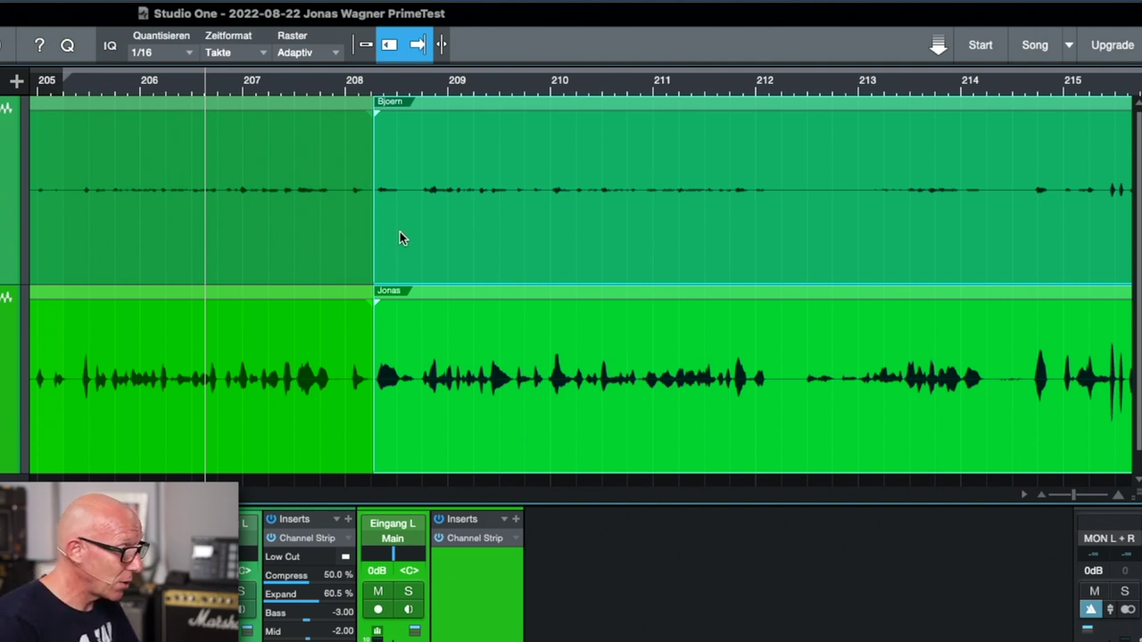
Play back the transition in bar 208 and crossfade the adjoining events there on both voice tracks.
{"action": "key", "text": "space"}
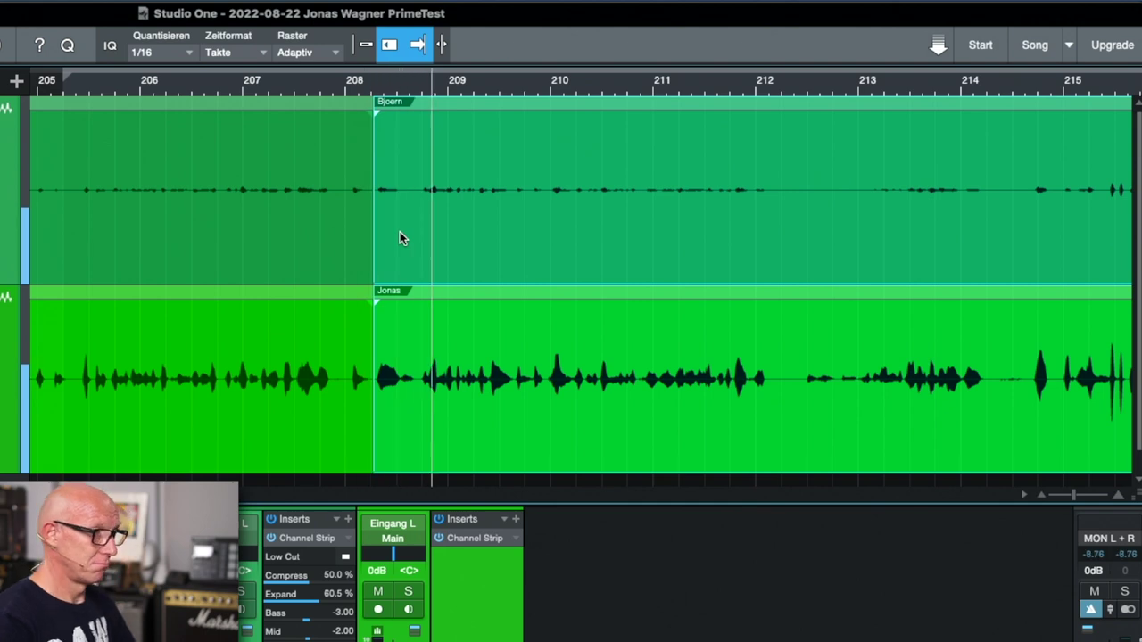
{"action": "key", "text": "space"}
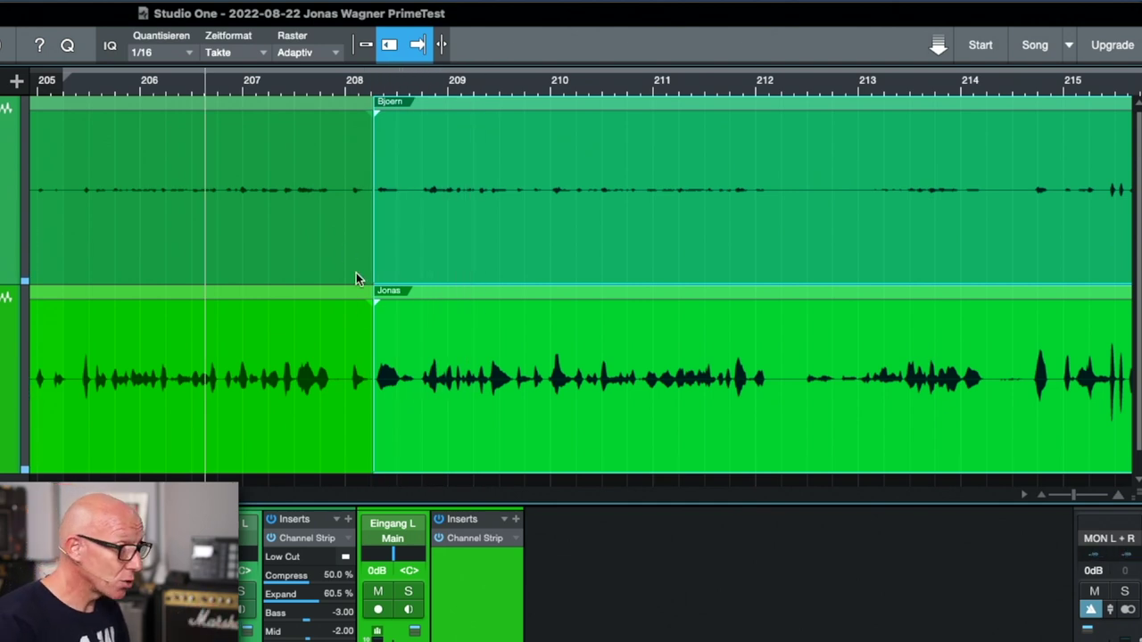
{"action": "left_click", "coordinate": [357, 480]}
{"action": "left_click_drag", "start_coordinate": [357, 481], "coordinate": [396, 460]}
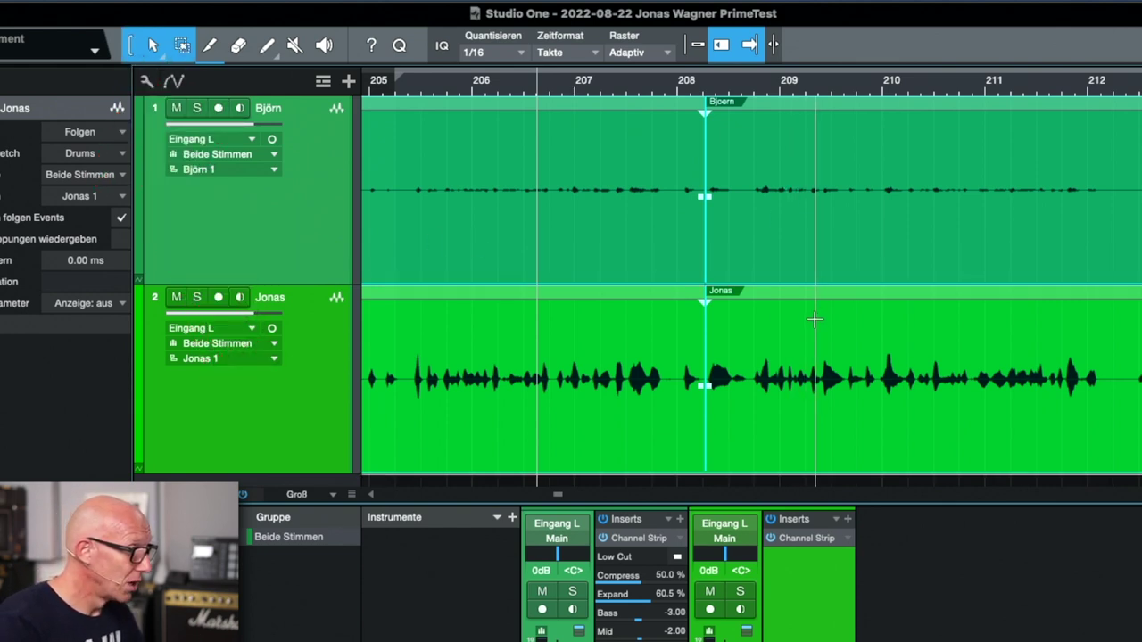
Select the range from the start of bar 209 to just past its middle on both tracks and delete its time.
{"action": "left_click_drag", "start_coordinate": [785, 316], "coordinate": [845, 317]}
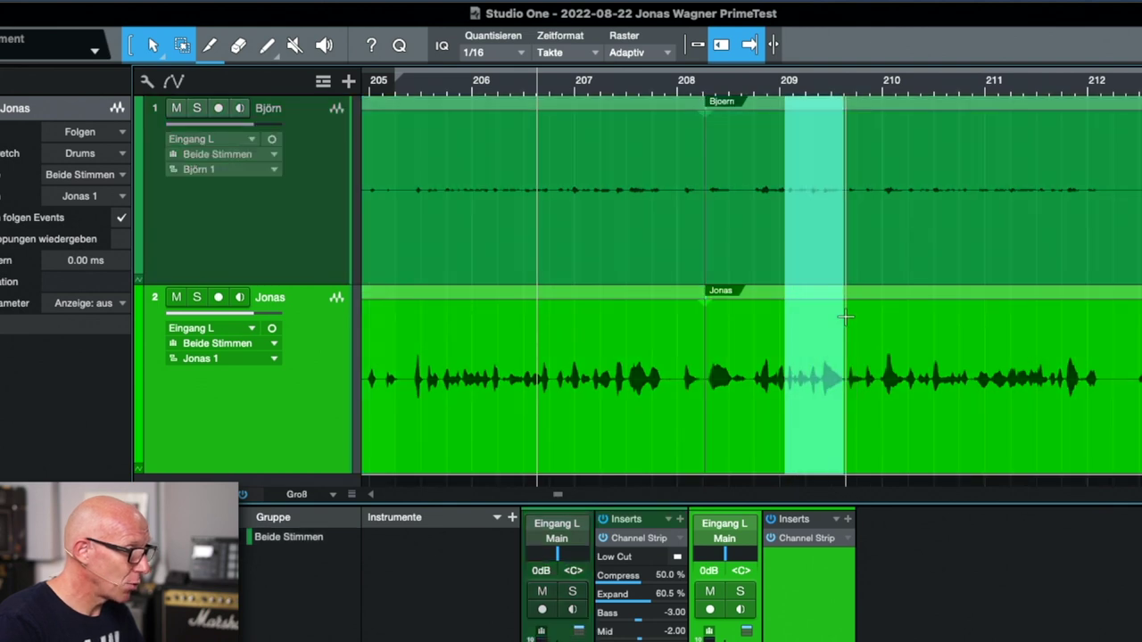
{"action": "key", "text": "ctrl+alt+d"}
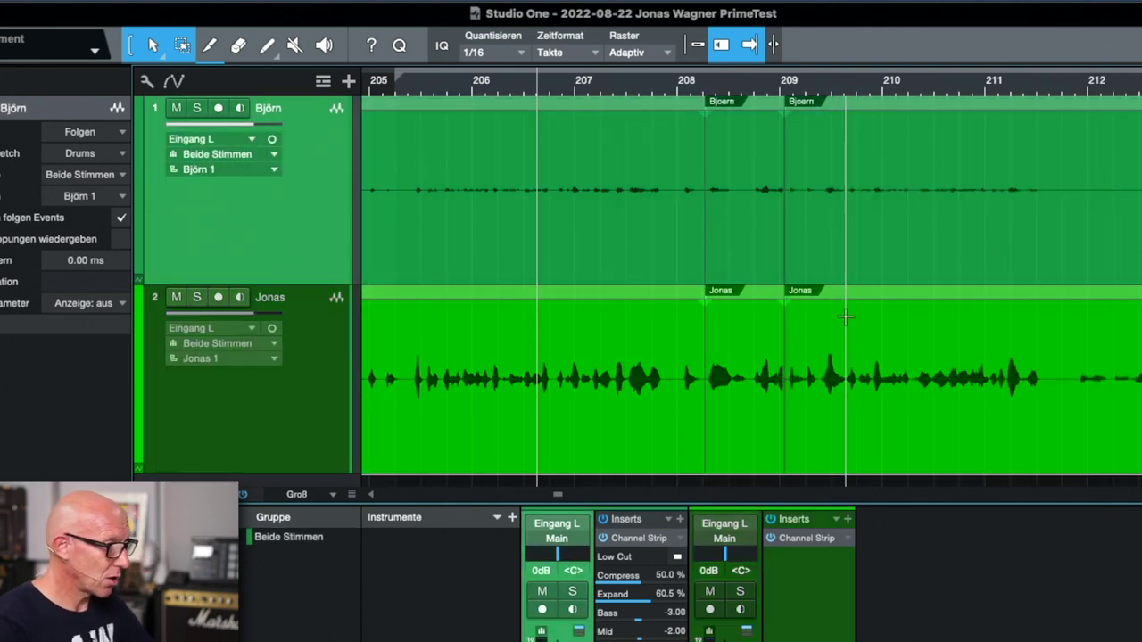